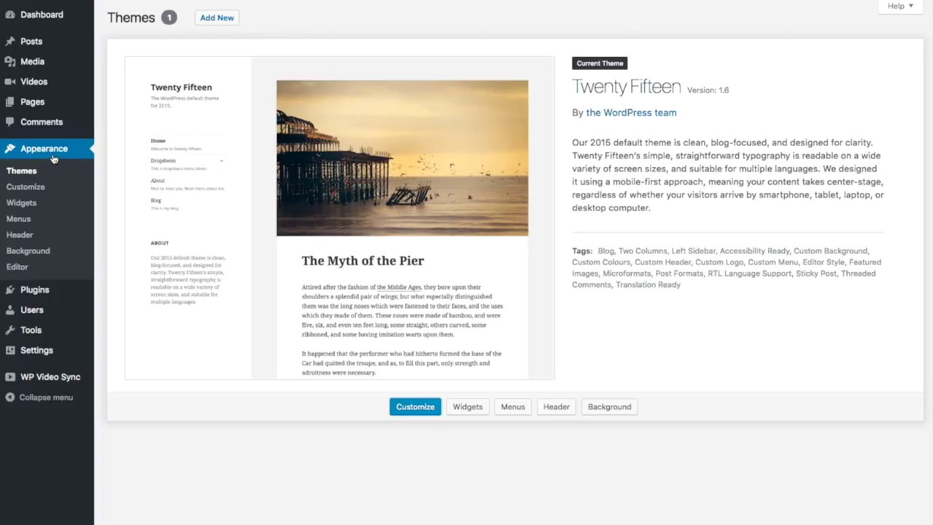
Upload and install the netflix-theme.zip theme, and activate it on the site.
{"action": "left_click", "coordinate": [216, 20]}
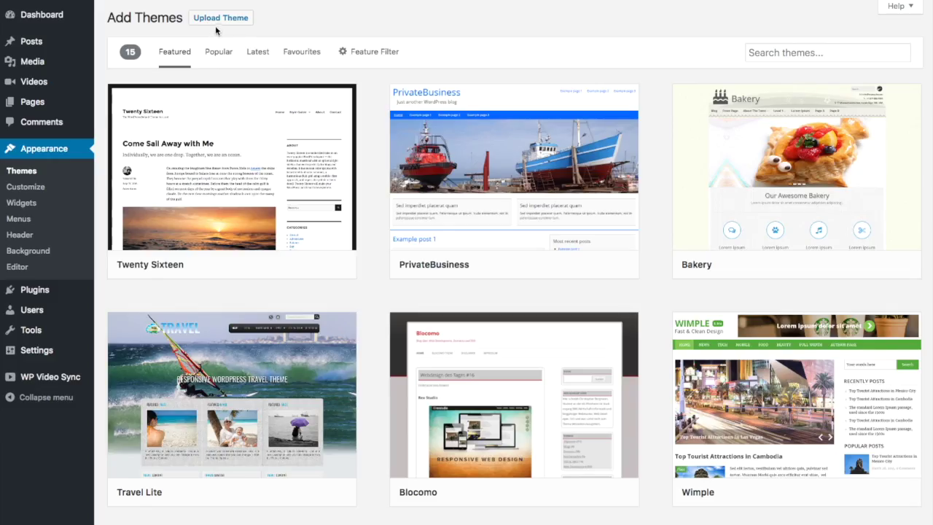
{"action": "left_click", "coordinate": [218, 23]}
{"action": "left_click", "coordinate": [425, 125]}
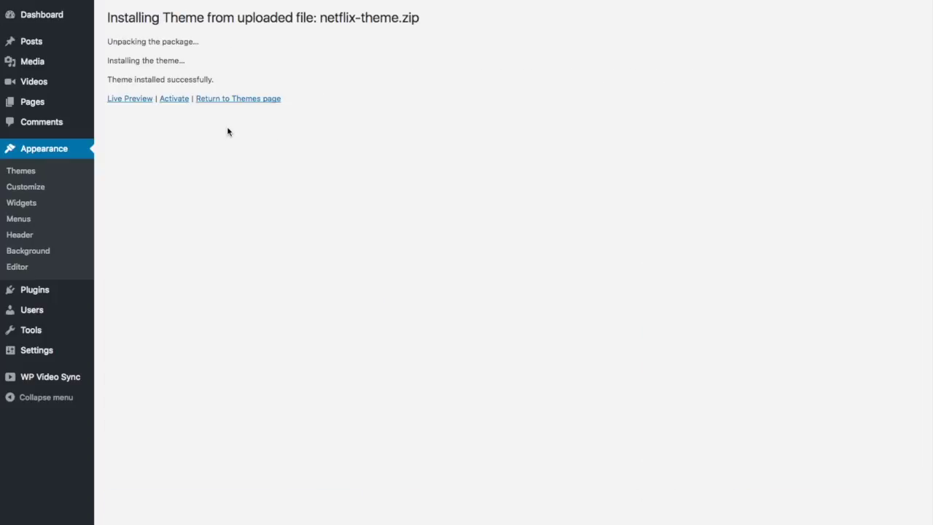
{"action": "left_click", "coordinate": [180, 102]}
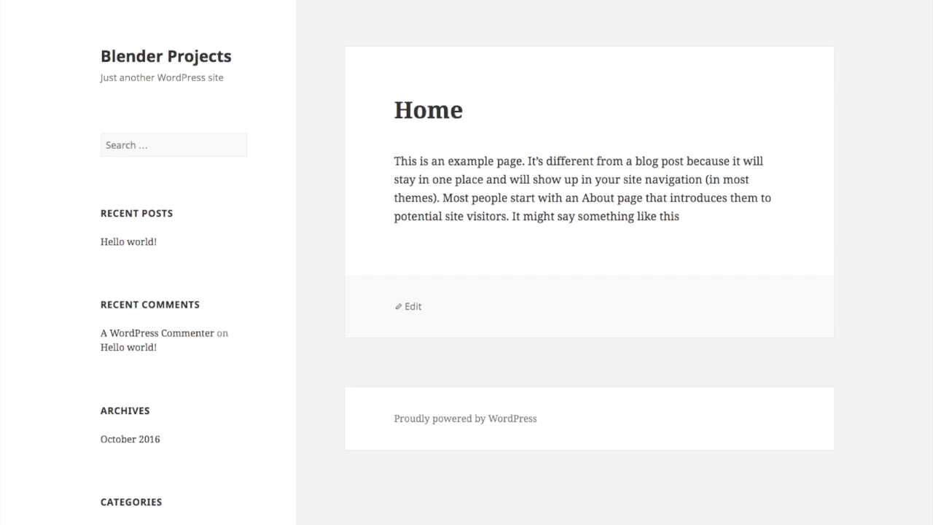
Reload the site's home page and look over its featured slide, page text and footer widgets.
{"action": "key", "text": "super+r"}
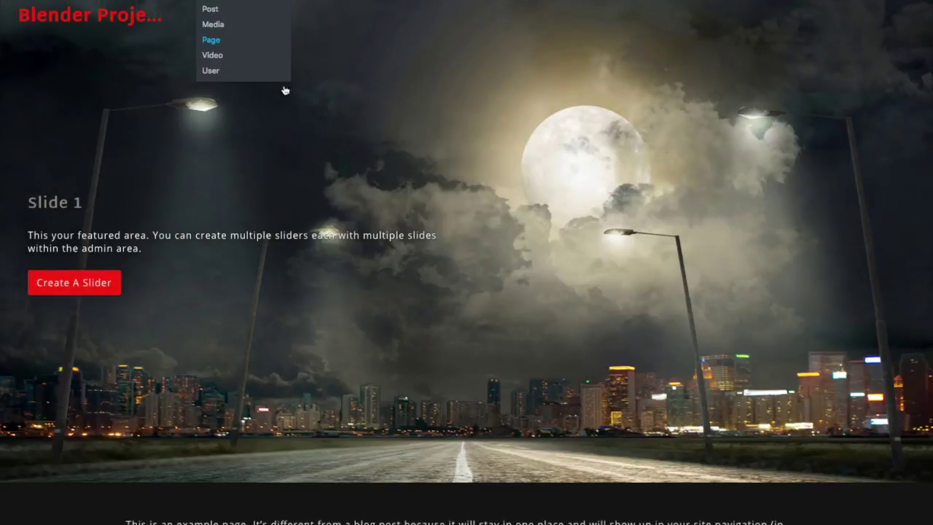
{"action": "scroll", "coordinate": [574, 130], "scroll_direction": "down", "scroll_amount": 2}
{"action": "scroll", "coordinate": [573, 130], "scroll_direction": "down", "scroll_amount": 5}
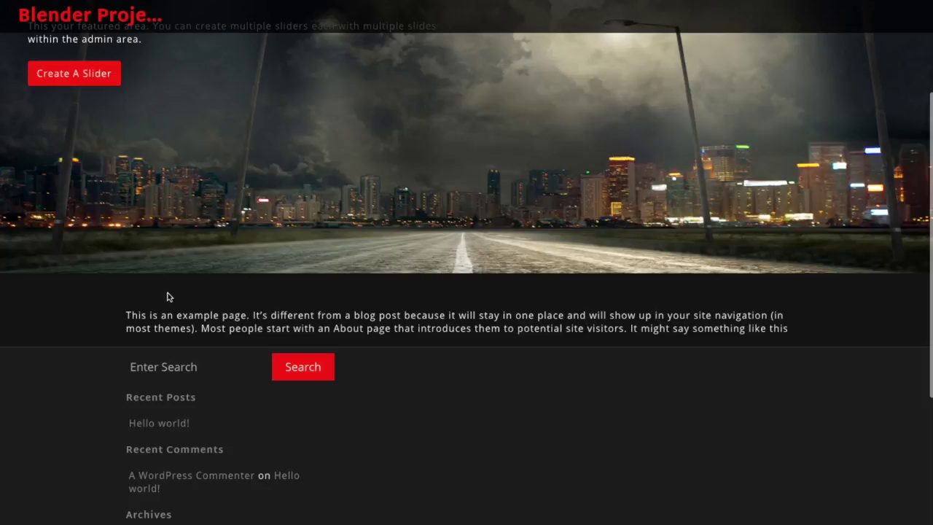
{"action": "scroll", "coordinate": [511, 302], "scroll_direction": "up", "scroll_amount": 1}
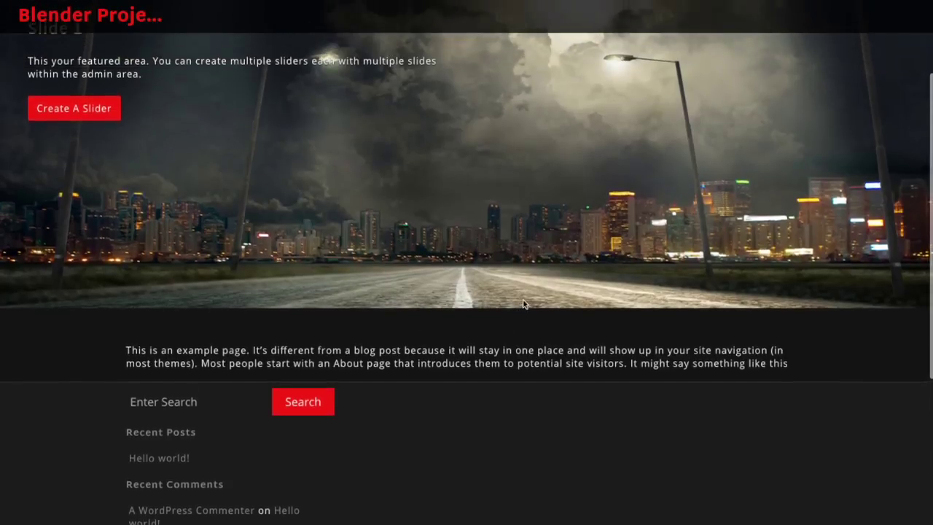
{"action": "scroll", "coordinate": [522, 305], "scroll_direction": "up", "scroll_amount": 5}
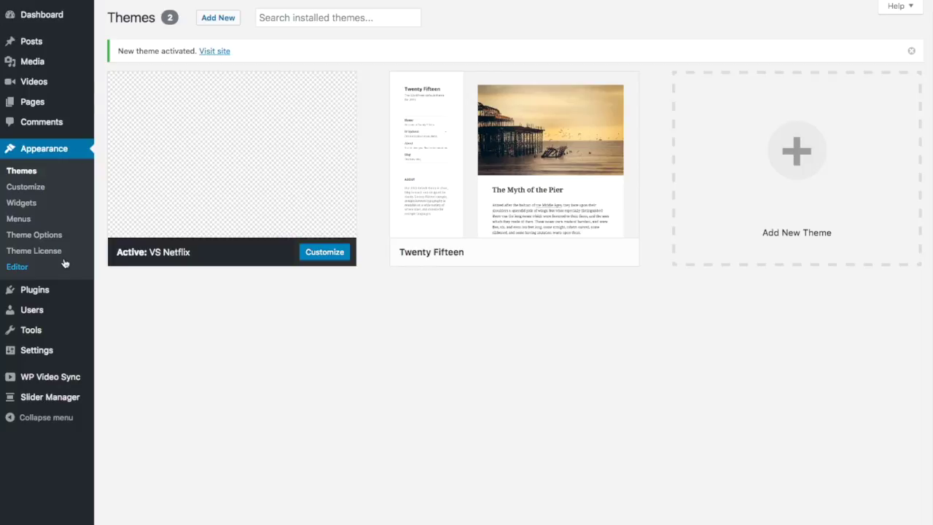
Add a top-level video category named "Action & Adventure", leaving its slug blank.
{"action": "mouse_move", "coordinate": [59, 82]}
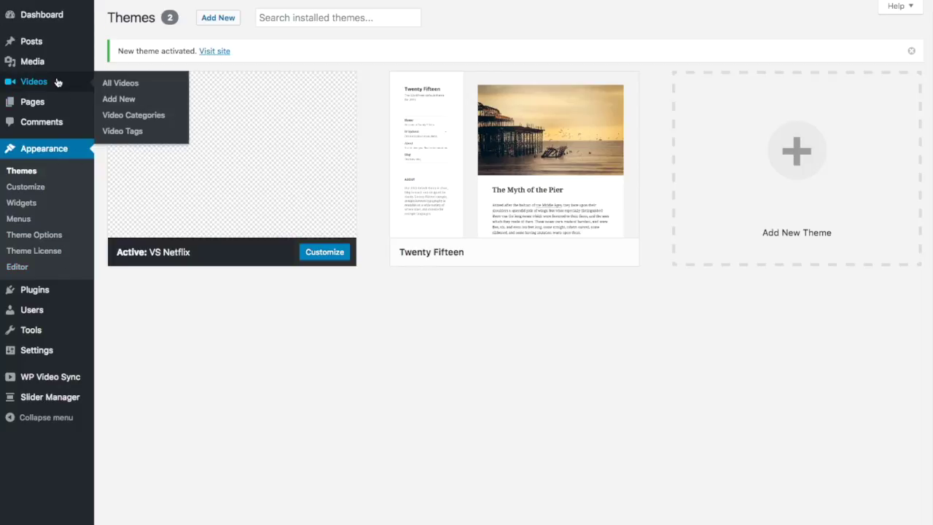
{"action": "left_click", "coordinate": [150, 118]}
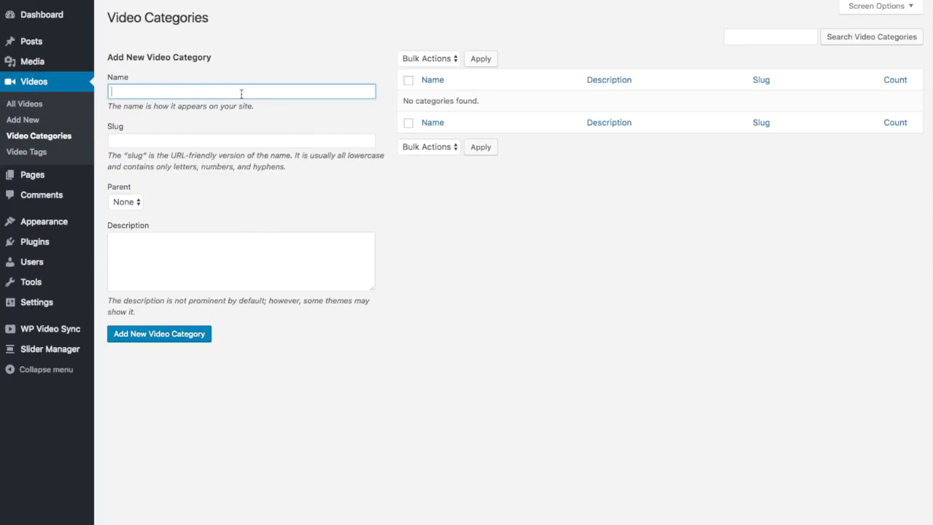
{"action": "type", "text": "Action &"}
{"action": "key", "text": "BackSpace"}
{"action": "type", "text": "& Adventure"}
{"action": "left_click", "coordinate": [195, 150]}
{"action": "type", "text": "ac"}
{"action": "key", "text": "BackSpace"}
{"action": "key", "text": "BackSpace"}
{"action": "key", "text": "Return"}
Add two more top-level video categories named "Family" and "Comedy".
{"action": "type", "text": "Family"}
{"action": "key", "text": "Return"}
{"action": "type", "text": "Comedy"}
{"action": "key", "text": "Return"}
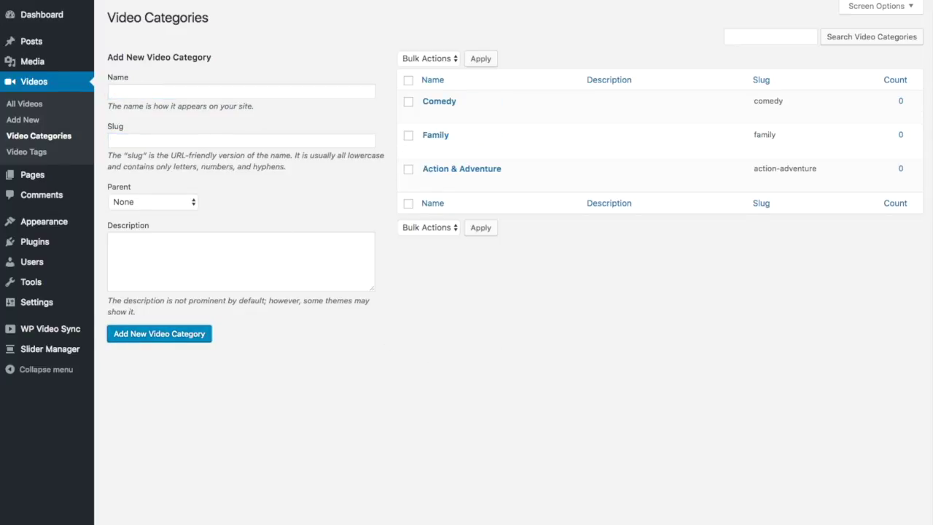
In the list of all videos, select Agent 327 and Agent 327 Episodes 2, 3 and 4.
{"action": "left_click", "coordinate": [35, 108]}
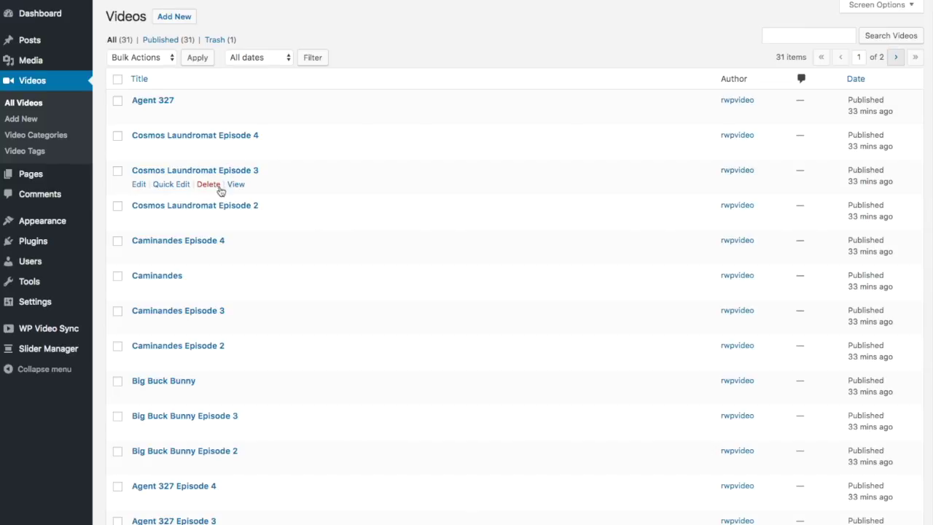
{"action": "scroll", "coordinate": [313, 178], "scroll_direction": "down", "scroll_amount": 1}
{"action": "scroll", "coordinate": [314, 178], "scroll_direction": "down", "scroll_amount": 1}
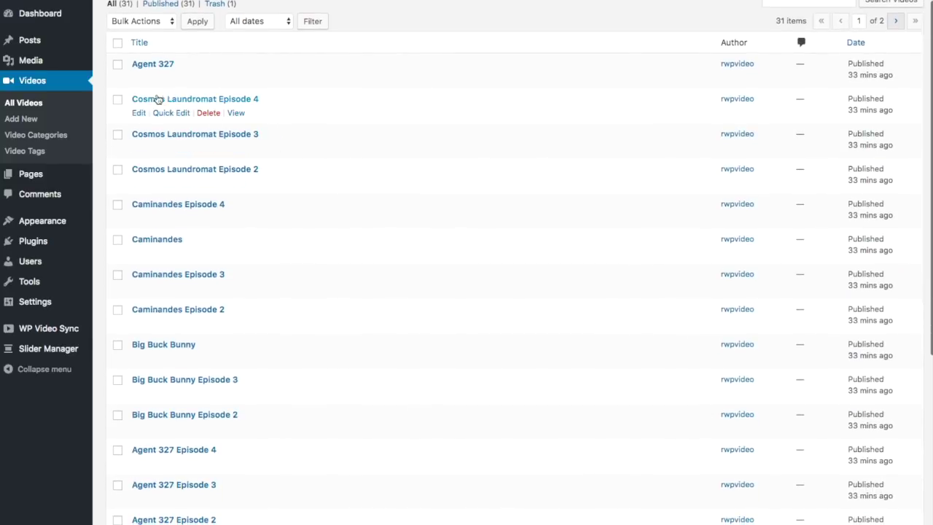
{"action": "left_click", "coordinate": [119, 67]}
{"action": "scroll", "coordinate": [122, 248], "scroll_direction": "down", "scroll_amount": 4}
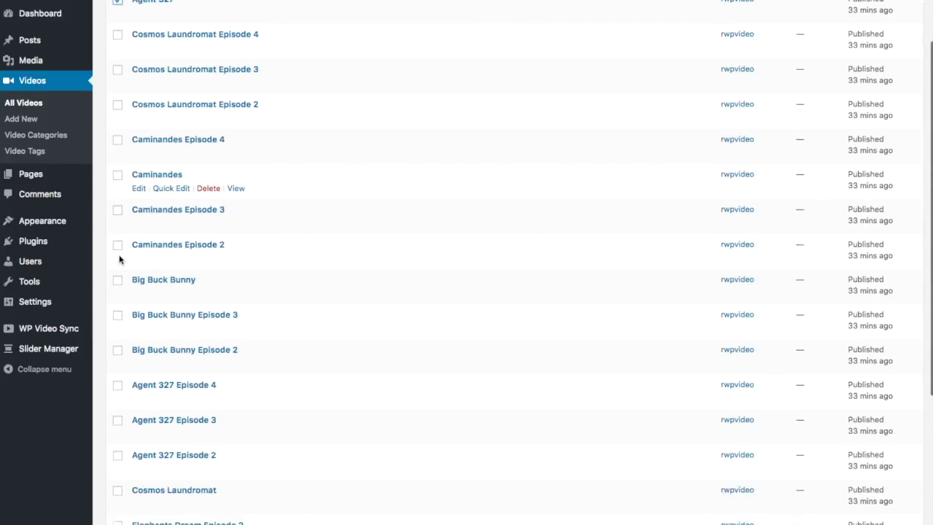
{"action": "scroll", "coordinate": [122, 265], "scroll_direction": "down", "scroll_amount": 3}
{"action": "left_click", "coordinate": [118, 269]}
{"action": "left_click", "coordinate": [118, 304]}
{"action": "scroll", "coordinate": [120, 299], "scroll_direction": "down", "scroll_amount": 2}
{"action": "left_click", "coordinate": [118, 278]}
{"action": "scroll", "coordinate": [119, 284], "scroll_direction": "down", "scroll_amount": 3}
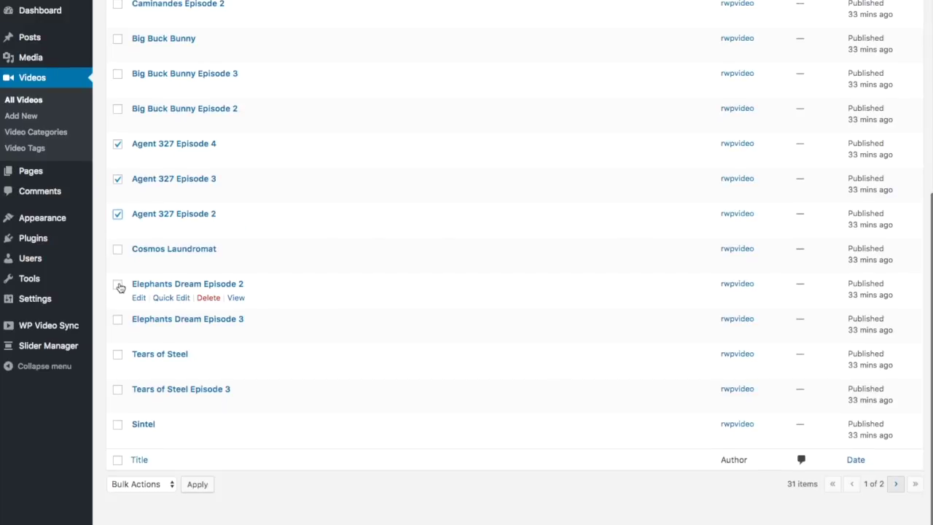
Add Sintel to the selected videos, leaving Tears of Steel and Tears of Steel Episode 3 unselected.
{"action": "left_click", "coordinate": [117, 358]}
{"action": "left_click", "coordinate": [118, 392]}
{"action": "left_click", "coordinate": [118, 428]}
{"action": "left_click", "coordinate": [118, 392]}
{"action": "left_click", "coordinate": [118, 428]}
{"action": "left_click", "coordinate": [117, 357]}
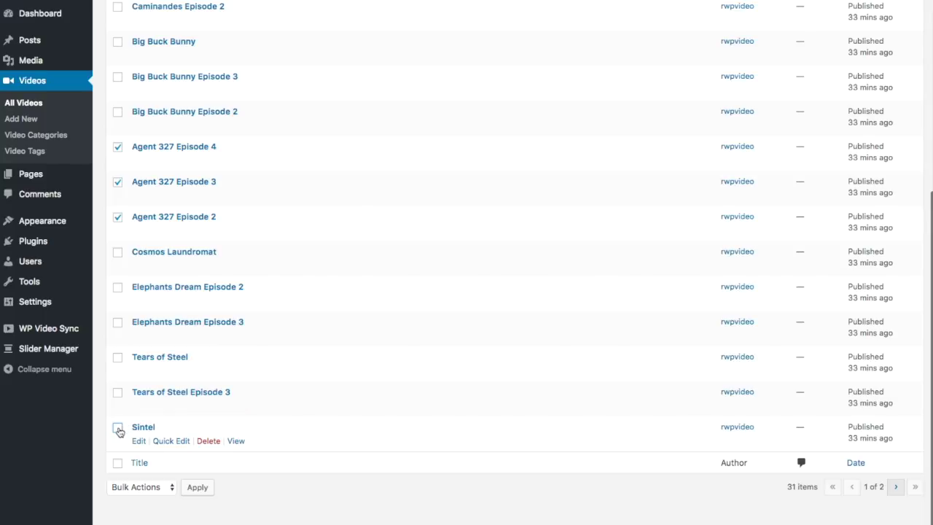
Bulk edit the selected Agent 327 and Sintel videos to assign them the Action & Adventure category.
{"action": "scroll", "coordinate": [177, 311], "scroll_direction": "up", "scroll_amount": 4}
{"action": "scroll", "coordinate": [182, 219], "scroll_direction": "up", "scroll_amount": 1}
{"action": "left_click", "coordinate": [163, 58]}
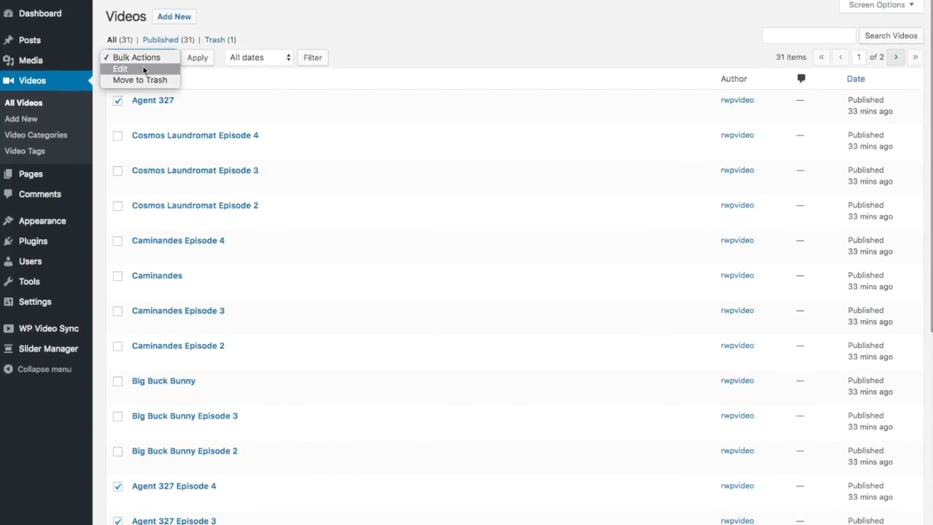
{"action": "left_click", "coordinate": [142, 69]}
{"action": "left_click", "coordinate": [197, 59]}
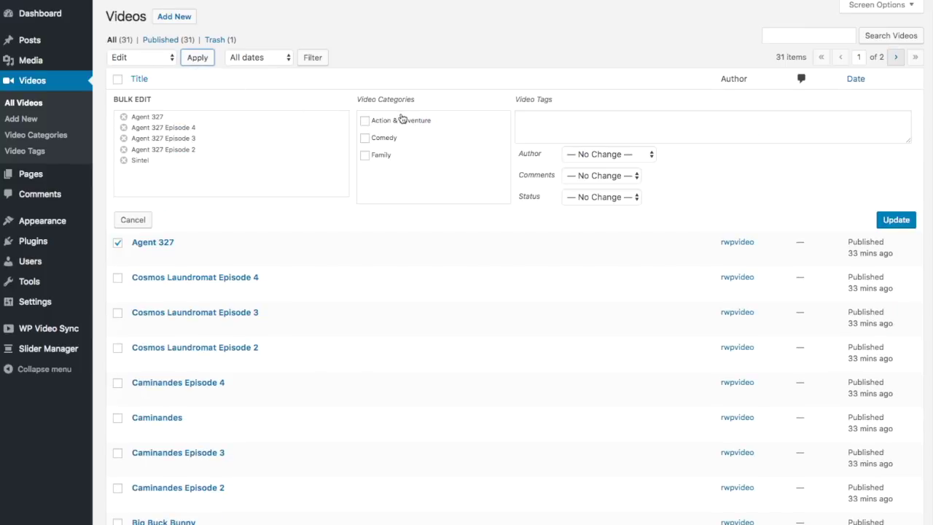
{"action": "scroll", "coordinate": [401, 119], "scroll_direction": "down", "scroll_amount": 1}
{"action": "left_click", "coordinate": [366, 119]}
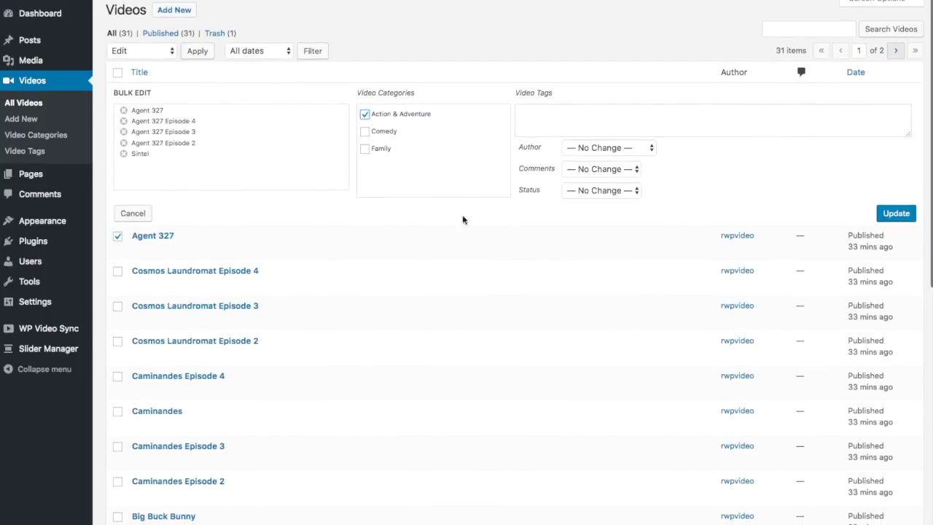
{"action": "left_click", "coordinate": [896, 216]}
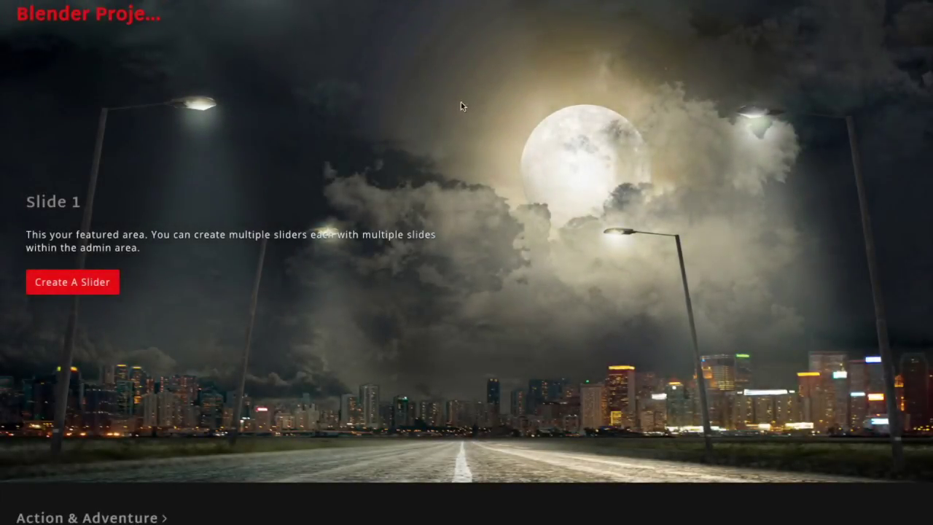
Check the Action & Adventure row on the home page, view its category page and return to the home page.
{"action": "scroll", "coordinate": [474, 112], "scroll_direction": "down", "scroll_amount": 1}
{"action": "scroll", "coordinate": [474, 108], "scroll_direction": "down", "scroll_amount": 4}
{"action": "mouse_move", "coordinate": [121, 283]}
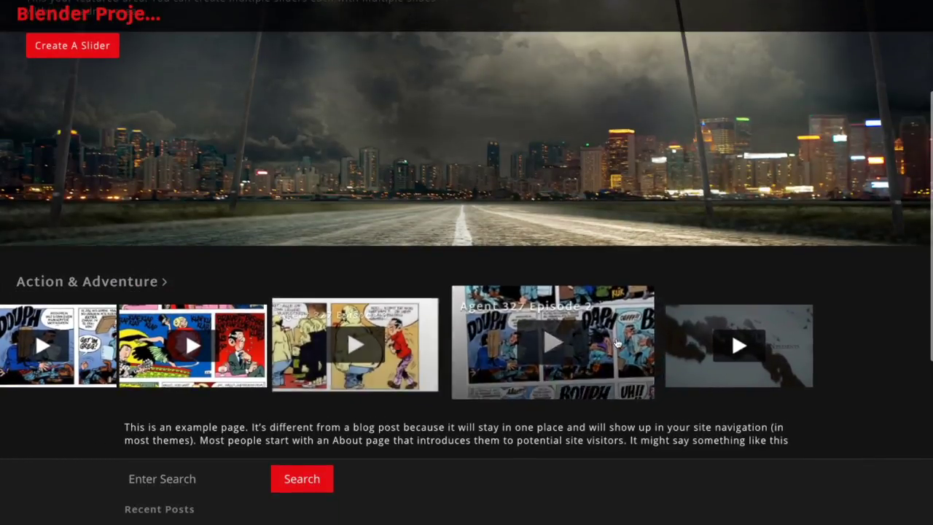
{"action": "mouse_move", "coordinate": [706, 343]}
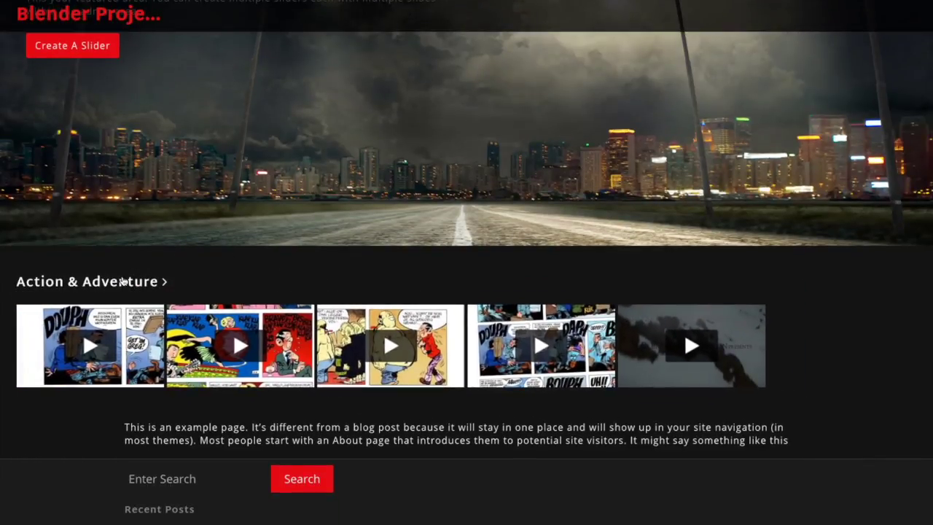
{"action": "left_click", "coordinate": [125, 283]}
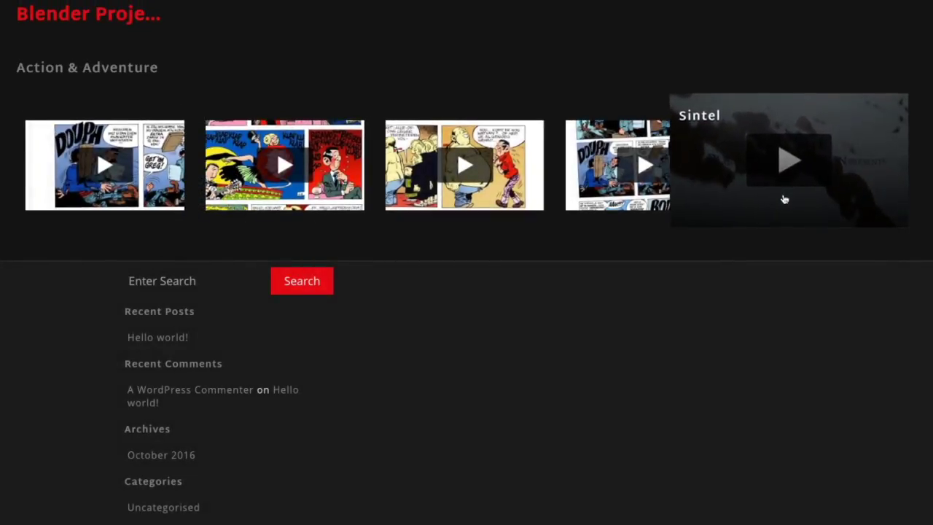
{"action": "left_click", "coordinate": [88, 13]}
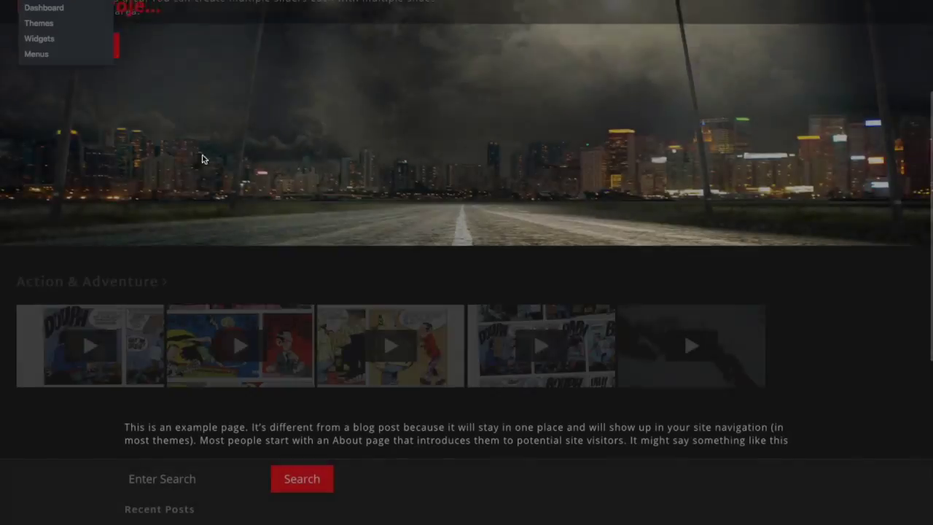
{"action": "mouse_move", "coordinate": [127, 316]}
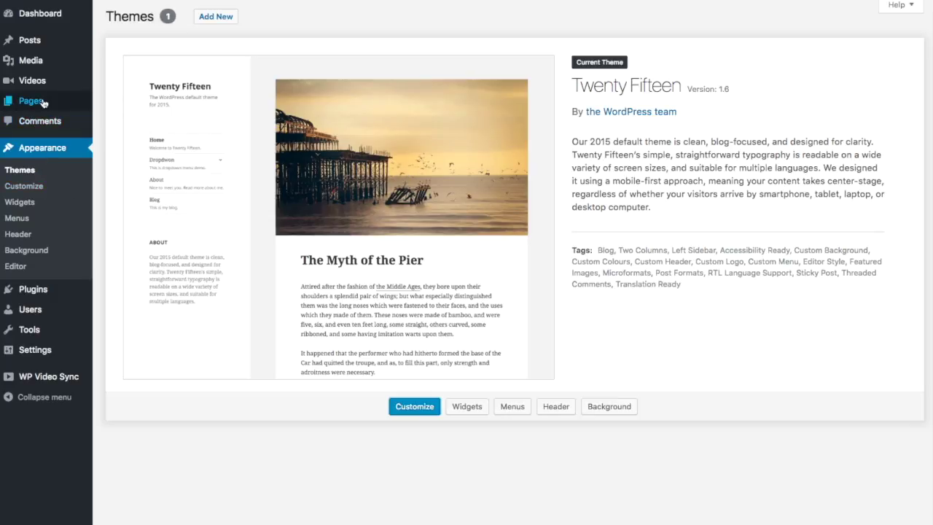
{"action": "mouse_move", "coordinate": [48, 86]}
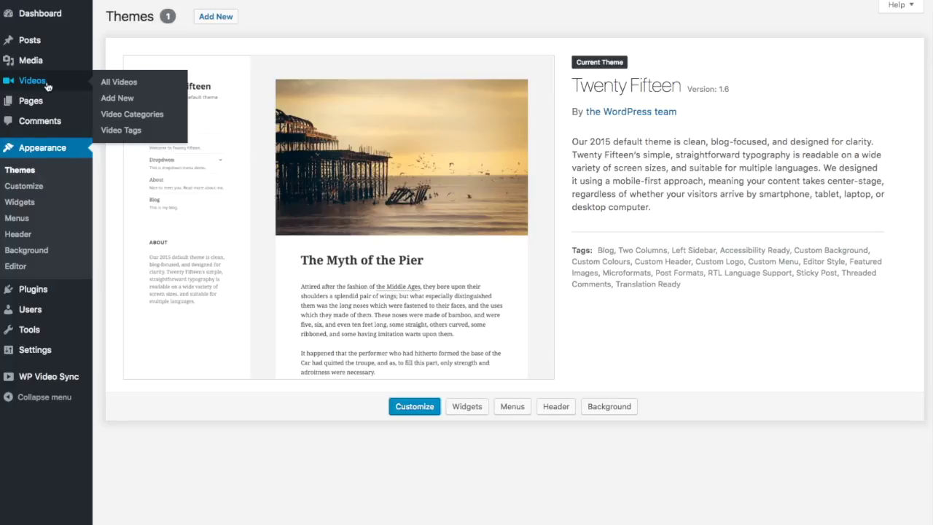
{"action": "left_click", "coordinate": [48, 86]}
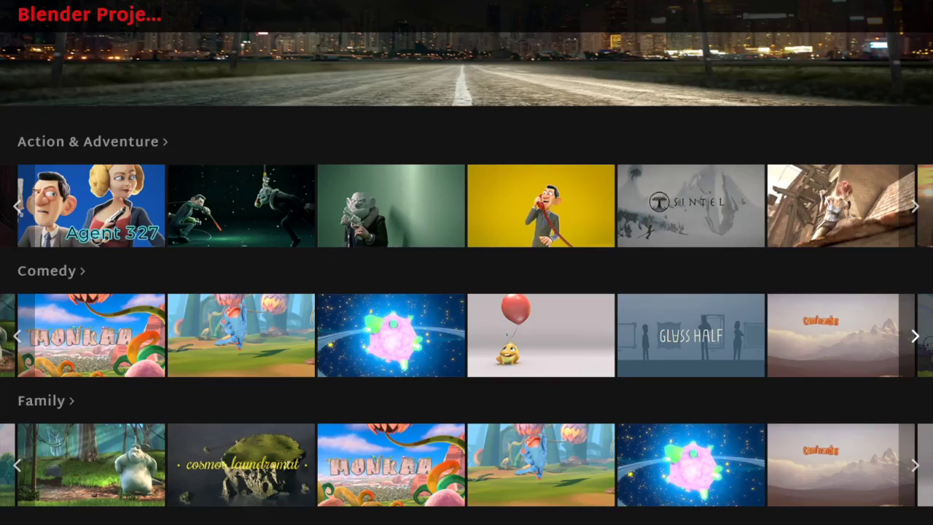
Review the Action & Adventure, Comedy and Family video rows on the site's home page.
{"action": "scroll", "coordinate": [420, 140], "scroll_direction": "down", "scroll_amount": 2}
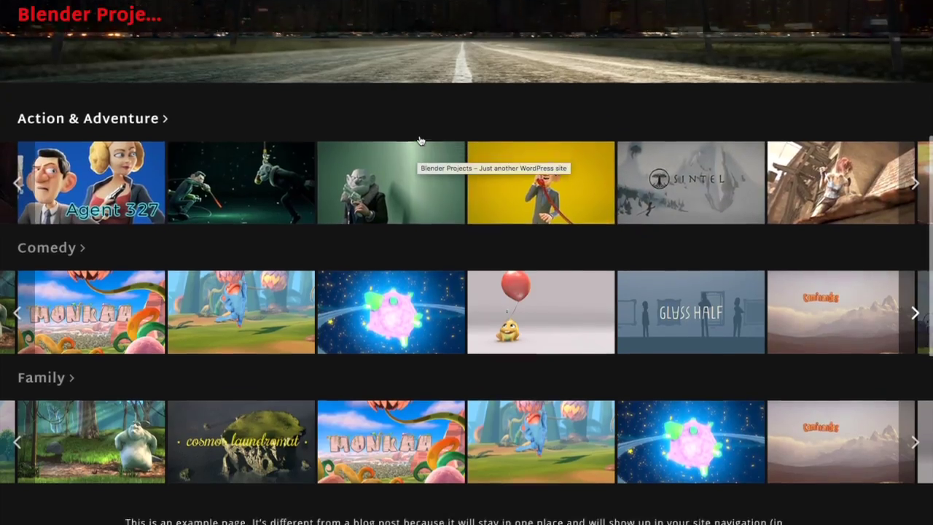
{"action": "scroll", "coordinate": [420, 141], "scroll_direction": "up", "scroll_amount": 5}
{"action": "scroll", "coordinate": [420, 141], "scroll_direction": "down", "scroll_amount": 3}
{"action": "scroll", "coordinate": [420, 141], "scroll_direction": "down", "scroll_amount": 2}
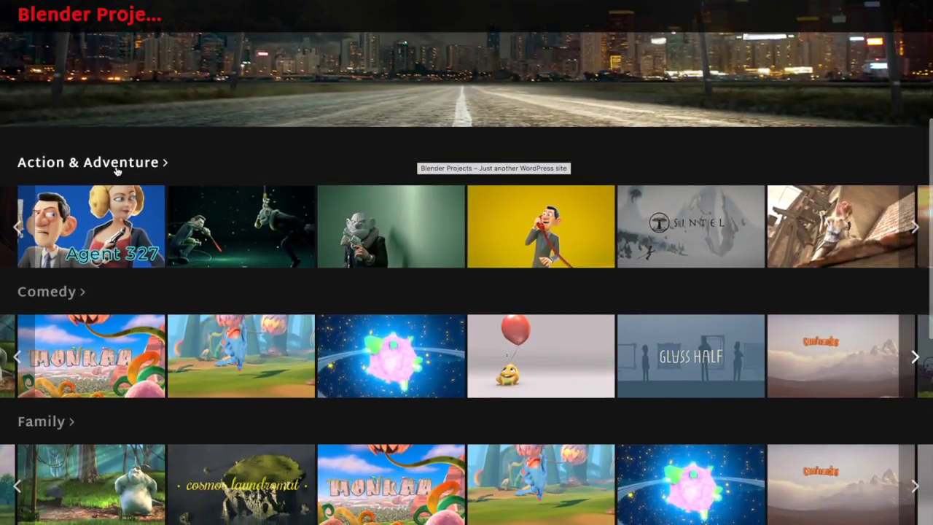
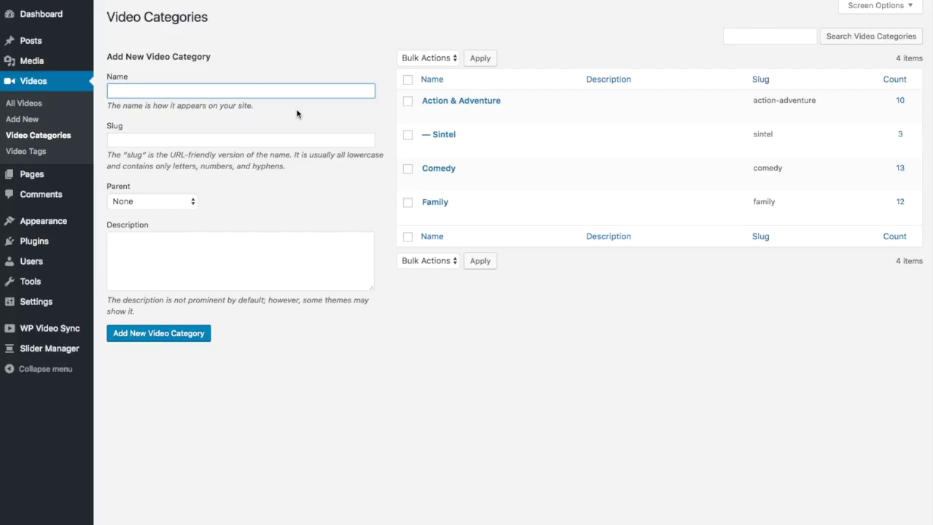
Add a video category named "Tears of Steel" with Action & Adventure as its parent.
{"action": "left_click", "coordinate": [191, 201]}
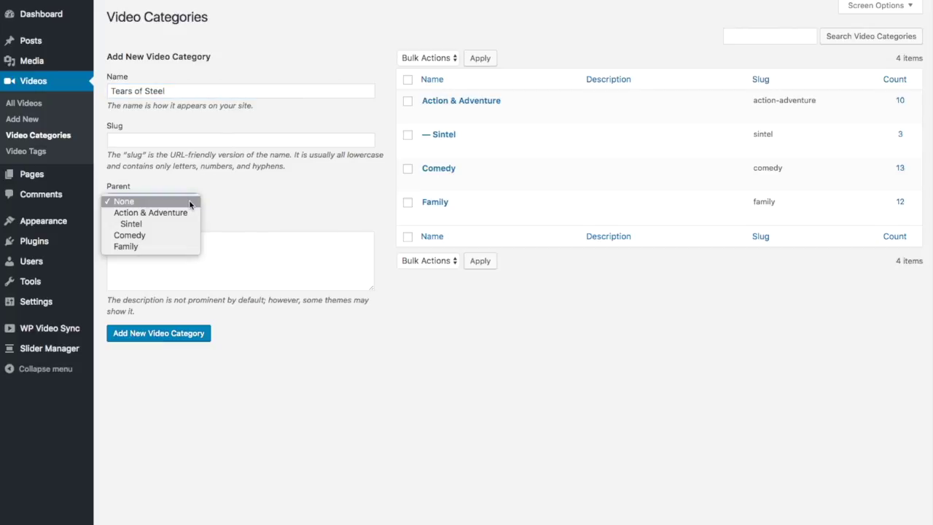
{"action": "left_click", "coordinate": [176, 212]}
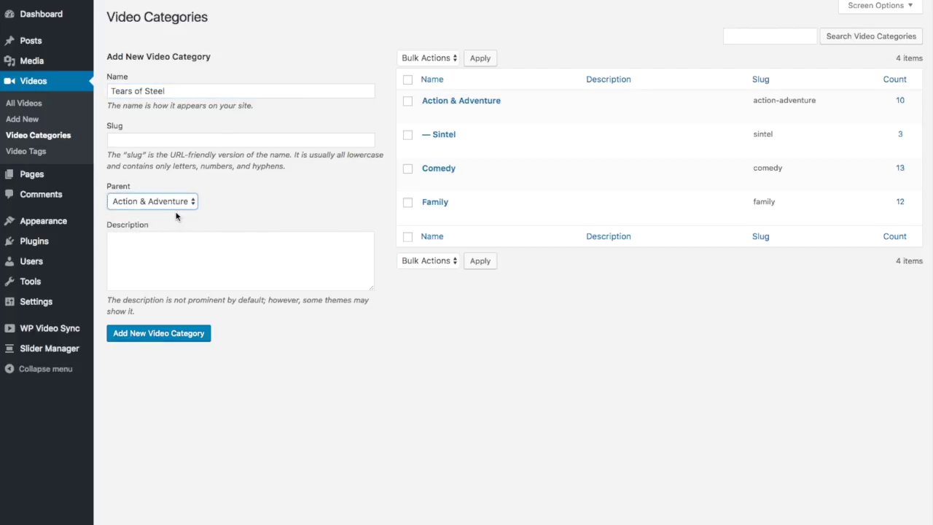
{"action": "left_click", "coordinate": [158, 336]}
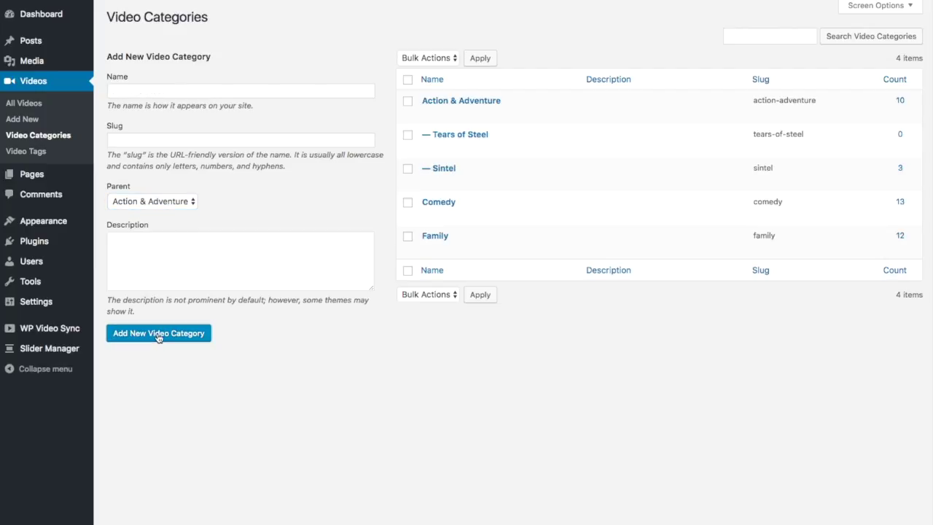
Add a video category named "Season 1" with Tears of Steel as its parent.
{"action": "left_click", "coordinate": [205, 91]}
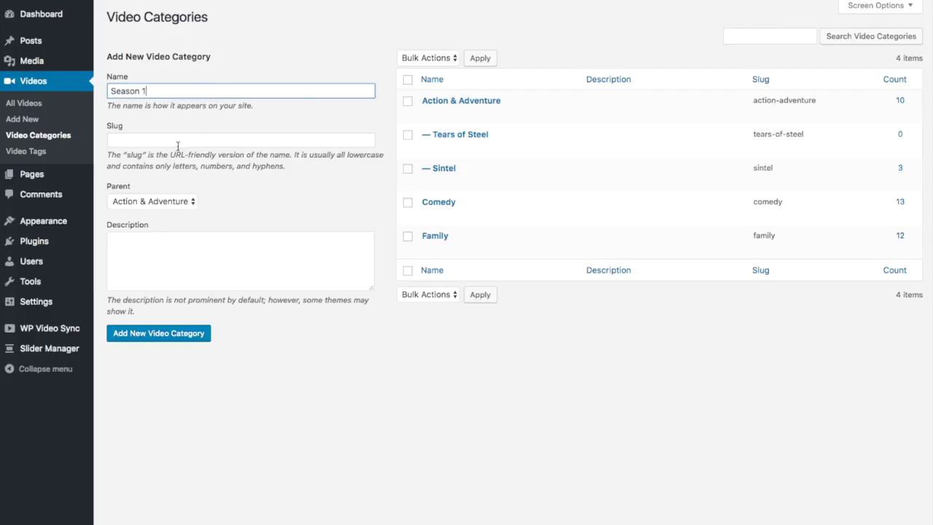
{"action": "left_click", "coordinate": [160, 200]}
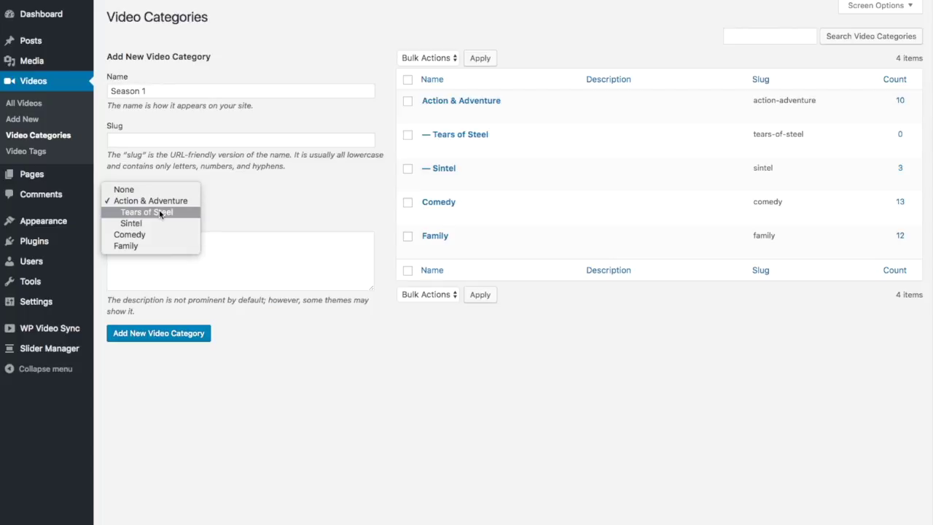
{"action": "left_click", "coordinate": [160, 212]}
{"action": "left_click", "coordinate": [163, 333]}
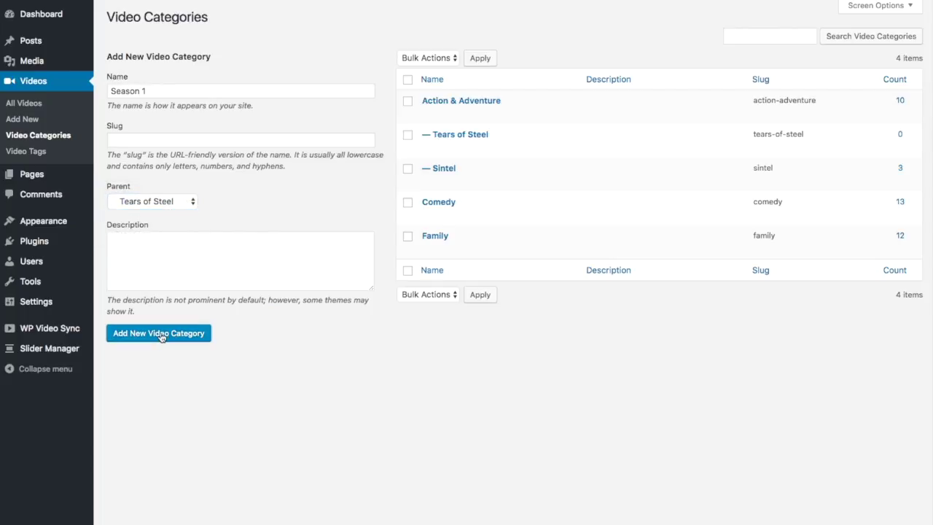
Add a video category named "Season 2" with Tears of Steel as its parent.
{"action": "left_click", "coordinate": [194, 88]}
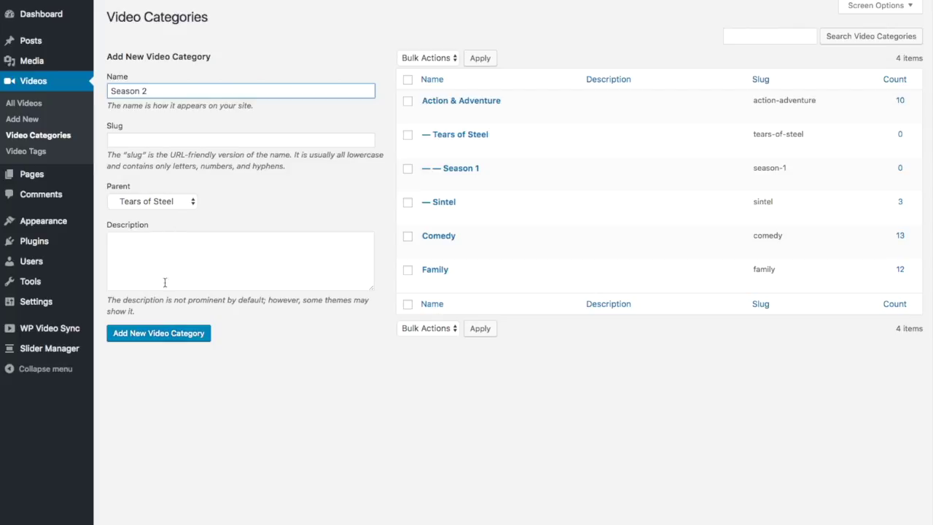
{"action": "left_click", "coordinate": [160, 334]}
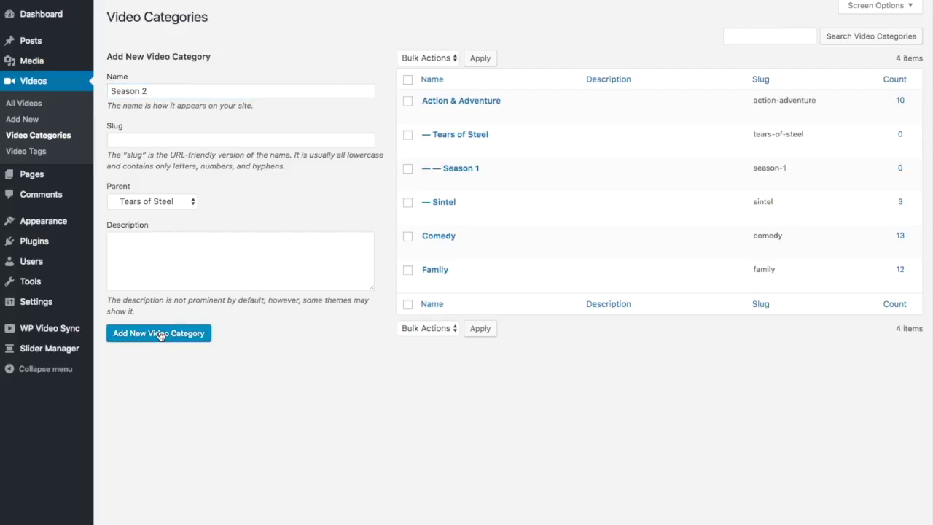
Sort all videos by title and bulk-assign Tears of Steel and Tears of Steel Episode 2 to the Season 1 category.
{"action": "left_click", "coordinate": [52, 106]}
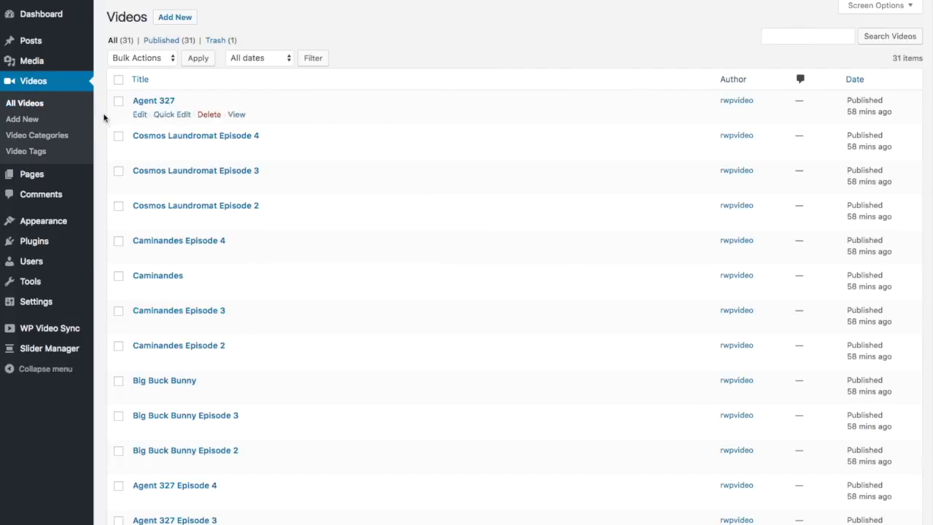
{"action": "left_click", "coordinate": [166, 85]}
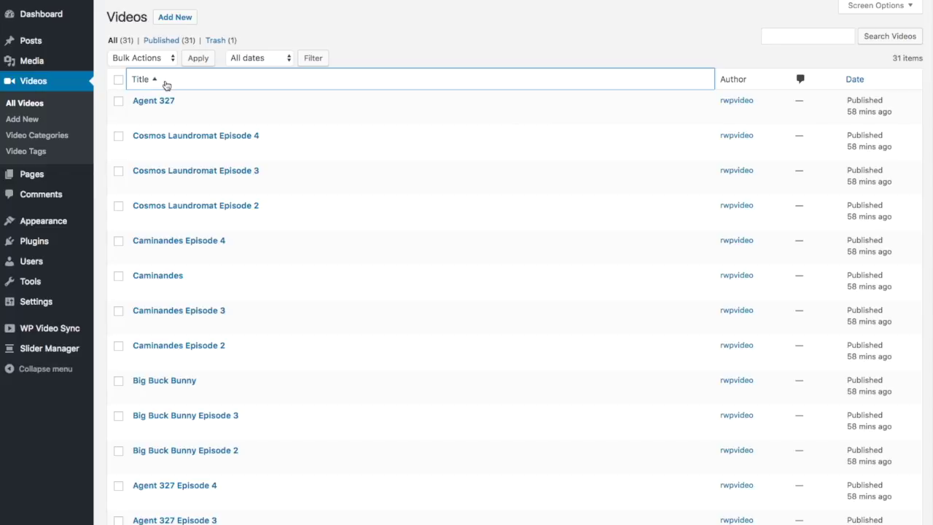
{"action": "scroll", "coordinate": [198, 185], "scroll_direction": "down", "scroll_amount": 6}
{"action": "scroll", "coordinate": [198, 186], "scroll_direction": "down", "scroll_amount": 5}
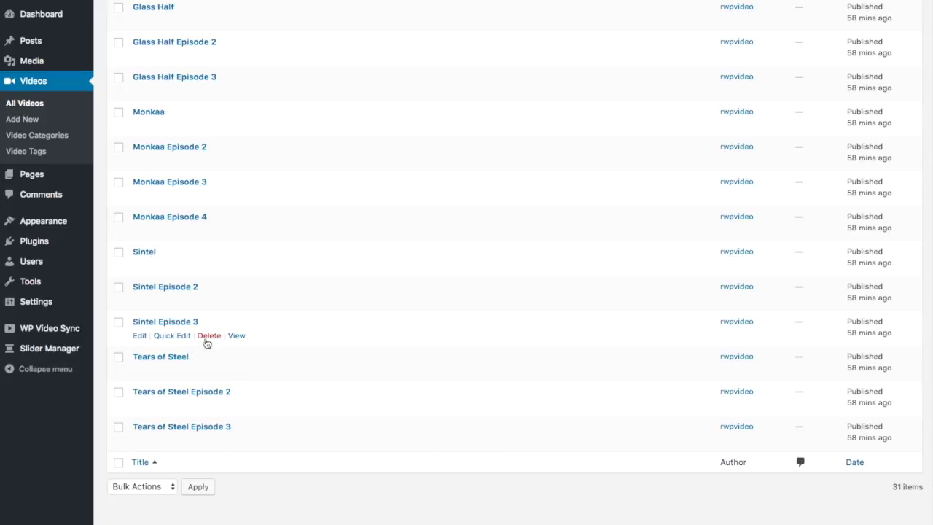
{"action": "left_click", "coordinate": [118, 357]}
{"action": "left_click", "coordinate": [118, 392]}
{"action": "left_click", "coordinate": [143, 487]}
{"action": "left_click", "coordinate": [124, 498]}
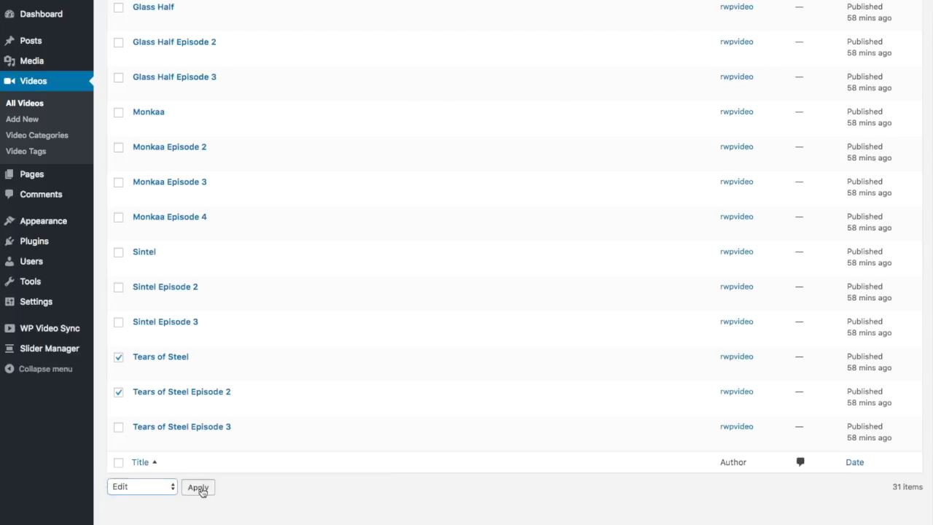
{"action": "left_click", "coordinate": [199, 486]}
{"action": "left_click", "coordinate": [387, 174]}
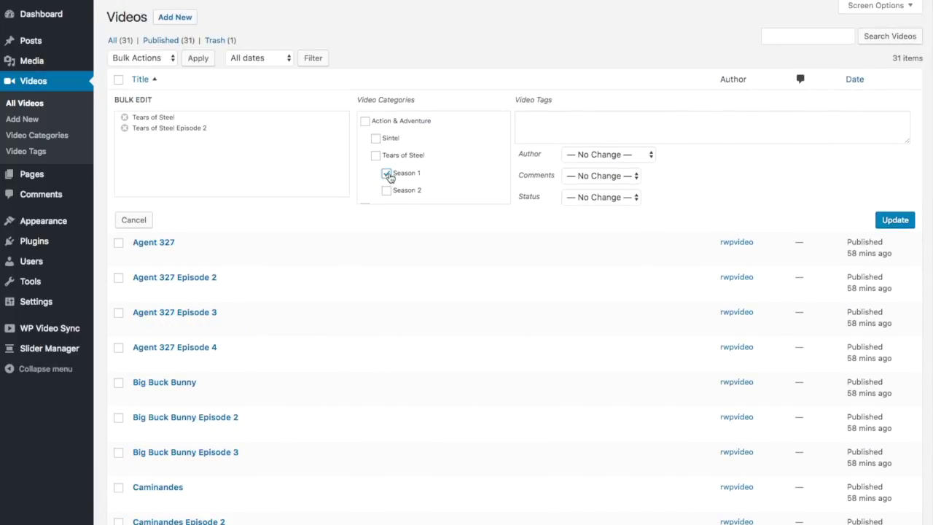
{"action": "left_click", "coordinate": [894, 220]}
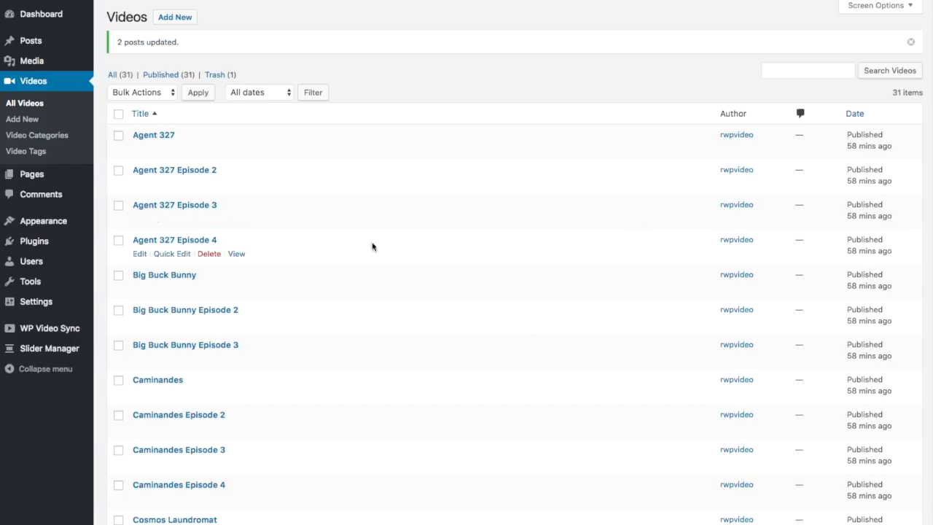
Assign the Tears of Steel Episode 3 video to the Season 2 category with Quick Edit.
{"action": "scroll", "coordinate": [246, 285], "scroll_direction": "down", "scroll_amount": 10}
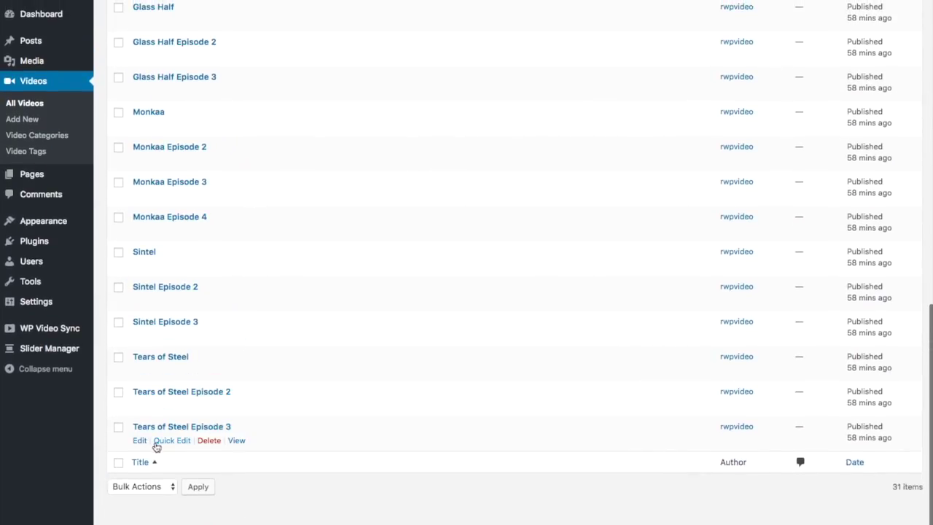
{"action": "left_click", "coordinate": [167, 444]}
{"action": "scroll", "coordinate": [450, 395], "scroll_direction": "down", "scroll_amount": 3}
{"action": "left_click", "coordinate": [466, 430]}
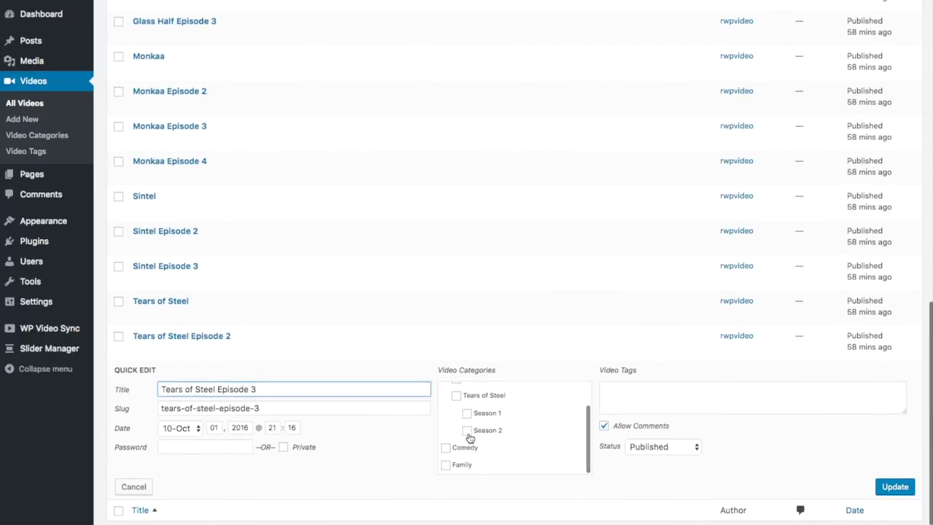
{"action": "left_click", "coordinate": [894, 487]}
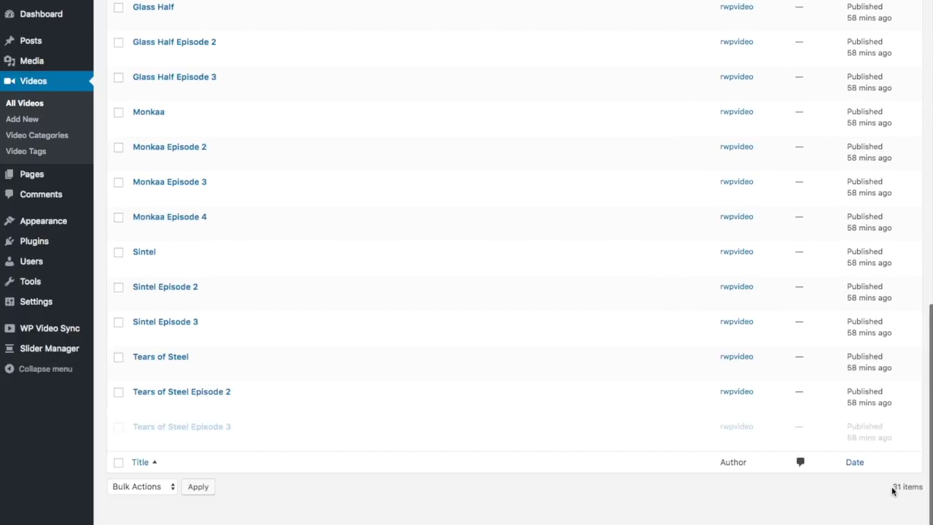
{"action": "scroll", "coordinate": [433, 273], "scroll_direction": "up", "scroll_amount": 10}
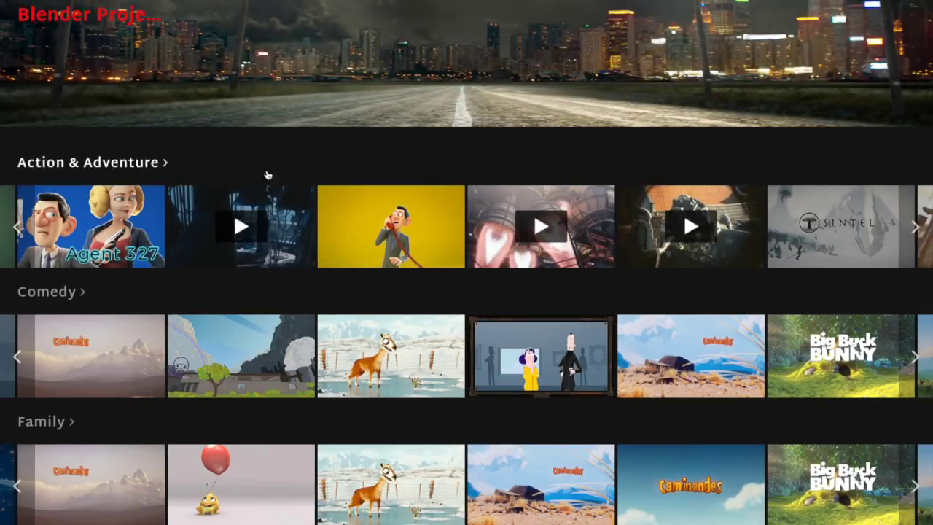
Check the Tears of Steel videos in the home page's Action & Adventure row and view that category page's filter options.
{"action": "mouse_move", "coordinate": [268, 216]}
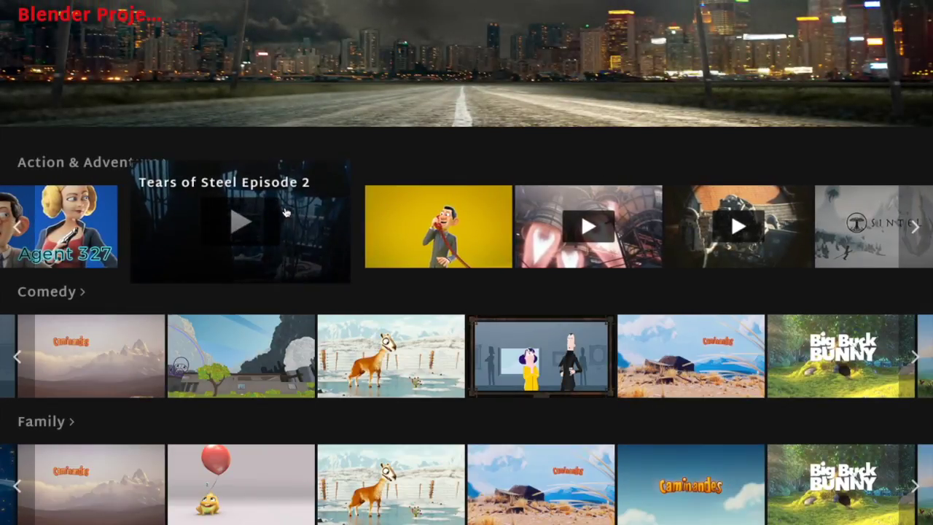
{"action": "mouse_move", "coordinate": [724, 224]}
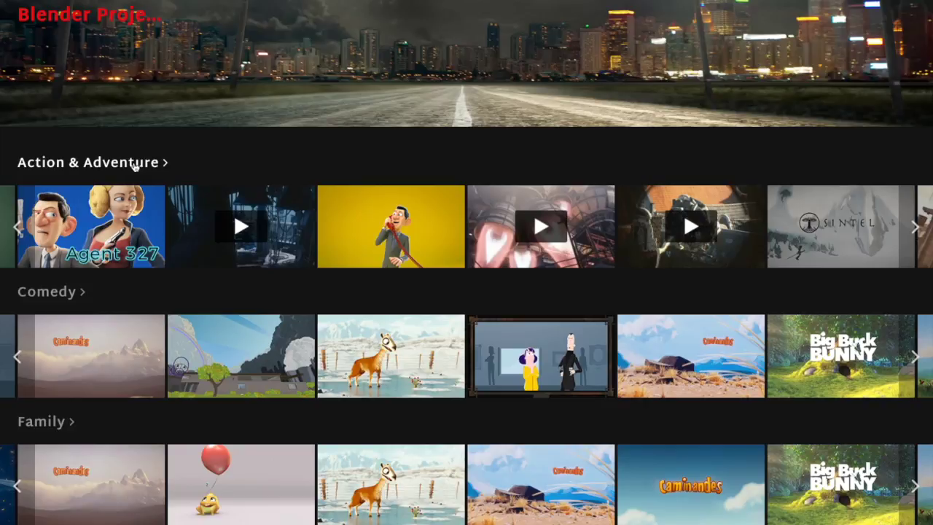
{"action": "left_click", "coordinate": [134, 167]}
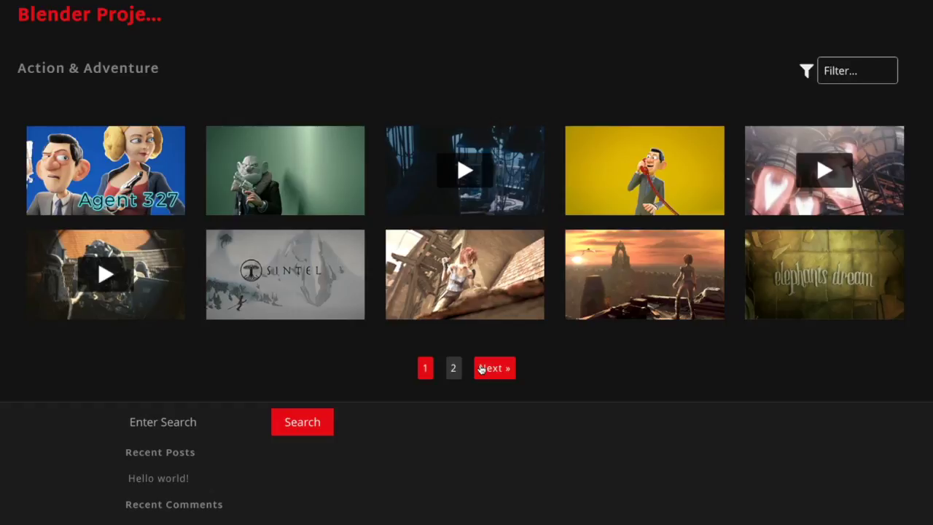
{"action": "left_click", "coordinate": [848, 75]}
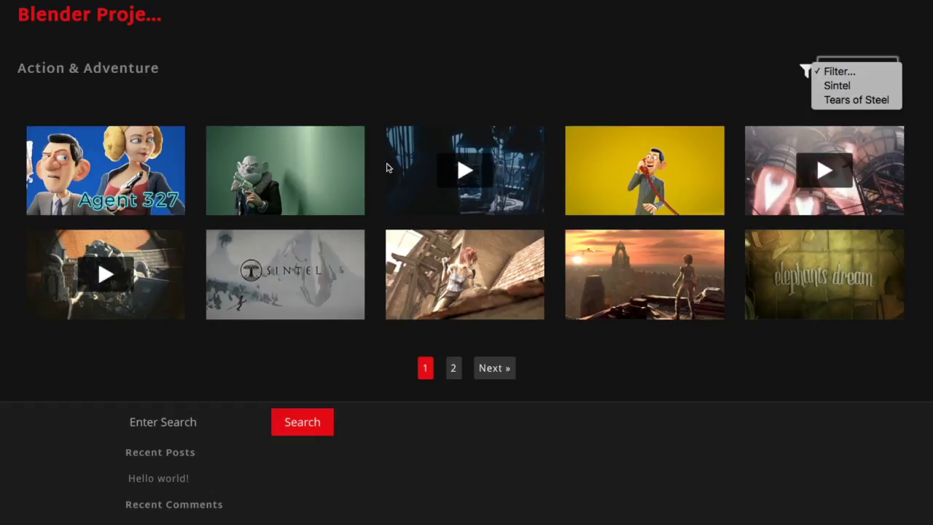
{"action": "left_click", "coordinate": [661, 360]}
{"action": "mouse_move", "coordinate": [462, 300]}
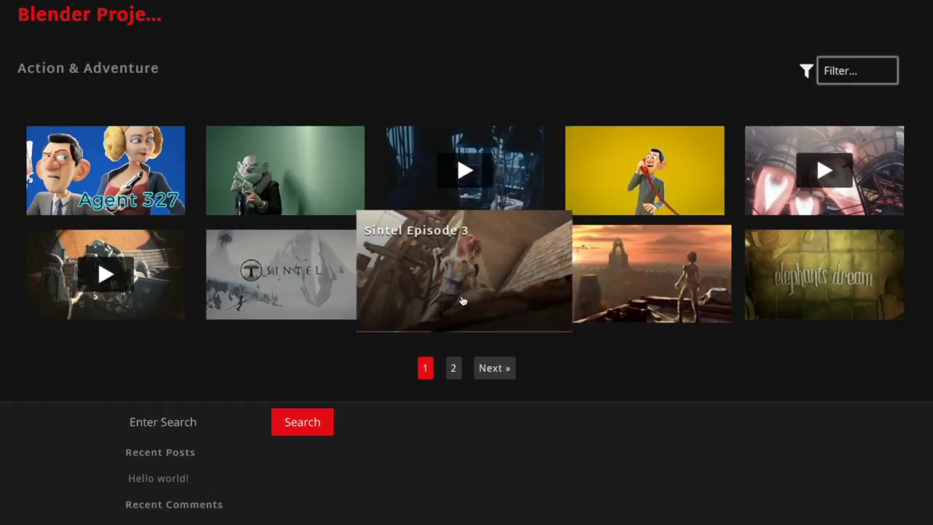
Filter the Action & Adventure category page by Tears of Steel and look over its episodes.
{"action": "left_click", "coordinate": [853, 71]}
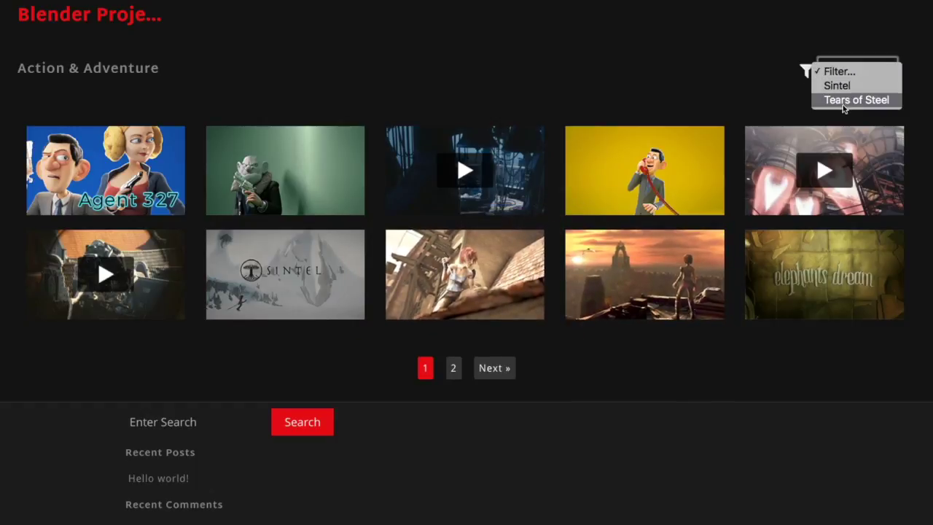
{"action": "left_click", "coordinate": [846, 100]}
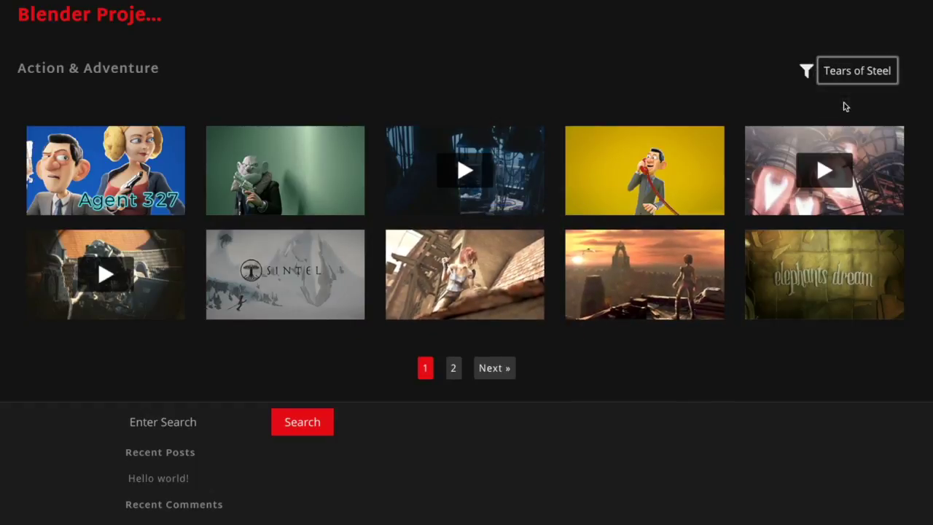
{"action": "mouse_move", "coordinate": [125, 199]}
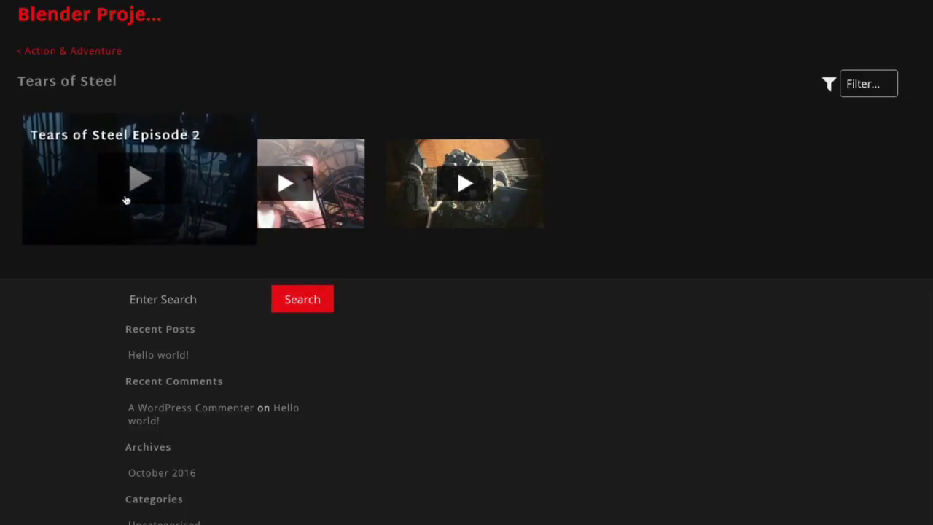
{"action": "mouse_move", "coordinate": [437, 187]}
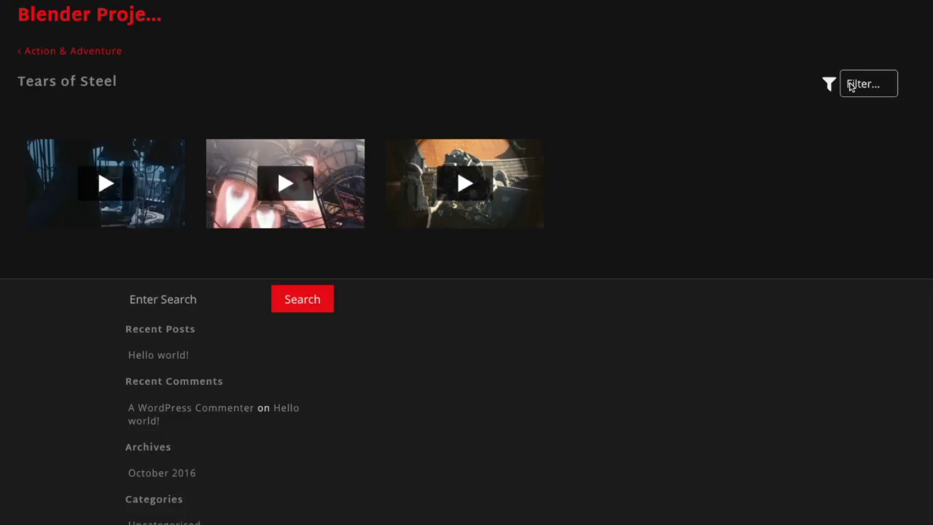
Filter the Tears of Steel page by Season 1, check its episodes and return to the series page.
{"action": "left_click", "coordinate": [851, 86]}
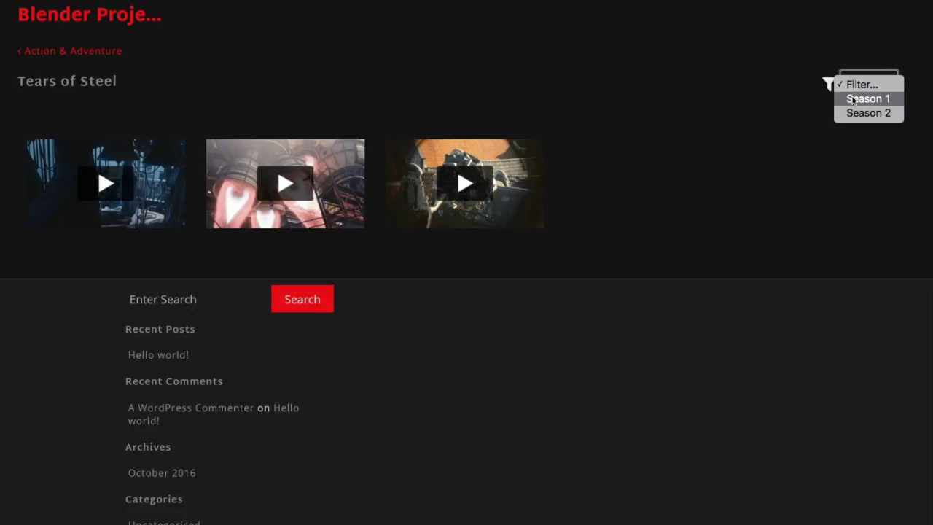
{"action": "left_click", "coordinate": [852, 101]}
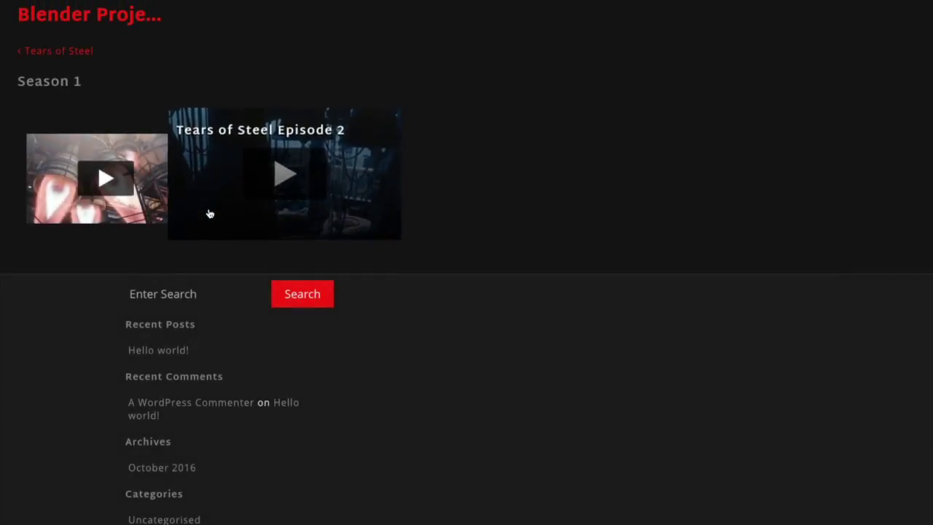
{"action": "left_click", "coordinate": [70, 55]}
Filter the Tears of Steel page by Season 2, check its episodes and go back to the home page.
{"action": "left_click", "coordinate": [853, 83]}
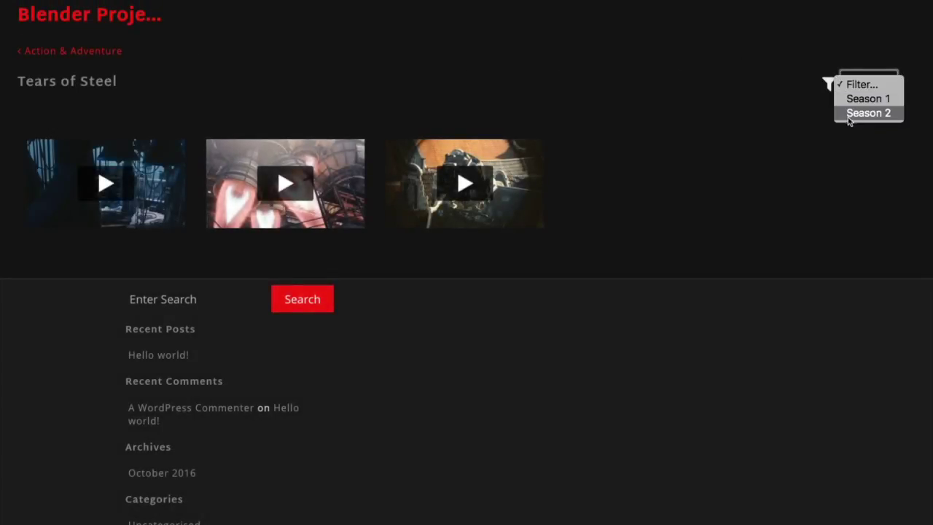
{"action": "left_click", "coordinate": [848, 115]}
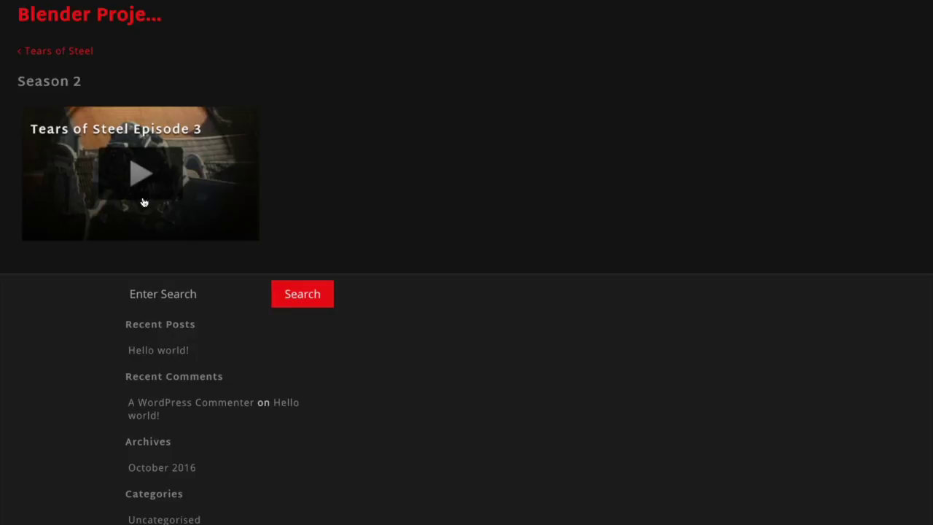
{"action": "left_click", "coordinate": [94, 51]}
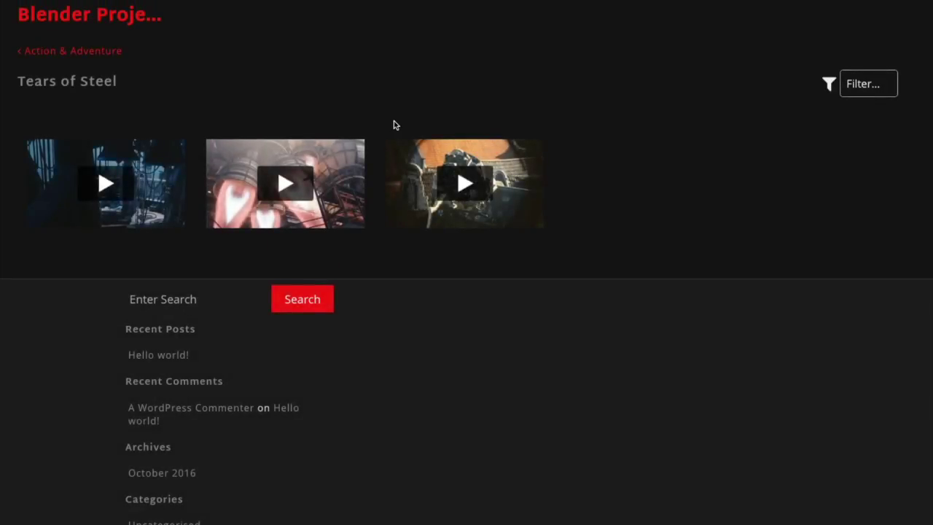
{"action": "left_click", "coordinate": [130, 25]}
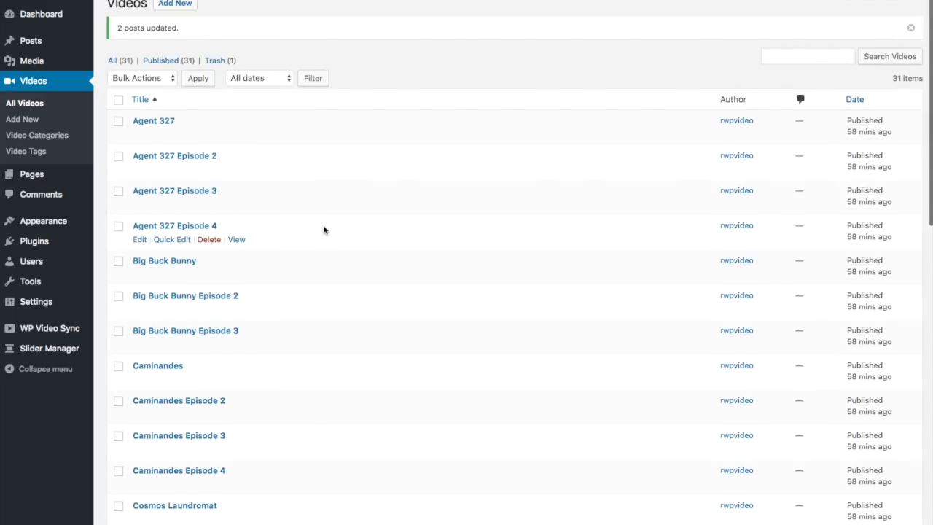
Open the Tears of Steel video for editing from the list of all videos in the WordPress admin.
{"action": "scroll", "coordinate": [327, 229], "scroll_direction": "down", "scroll_amount": 5}
{"action": "scroll", "coordinate": [328, 230], "scroll_direction": "down", "scroll_amount": 11}
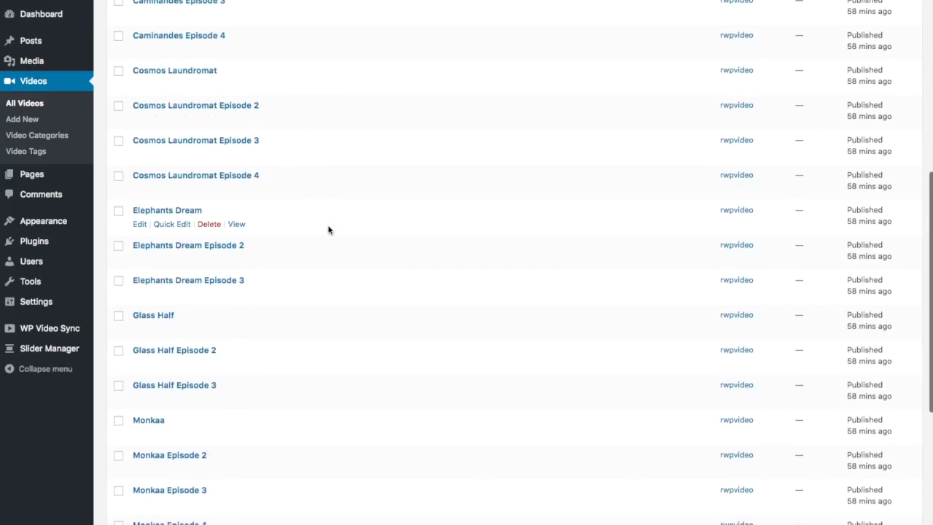
{"action": "scroll", "coordinate": [328, 231], "scroll_direction": "down", "scroll_amount": 3}
{"action": "scroll", "coordinate": [328, 231], "scroll_direction": "up", "scroll_amount": 5}
{"action": "scroll", "coordinate": [328, 230], "scroll_direction": "down", "scroll_amount": 5}
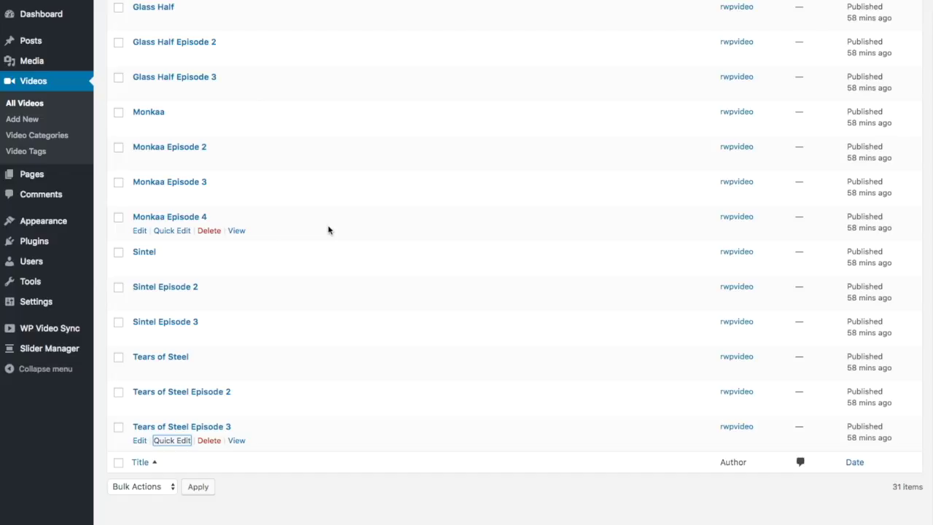
{"action": "scroll", "coordinate": [289, 243], "scroll_direction": "down", "scroll_amount": 2}
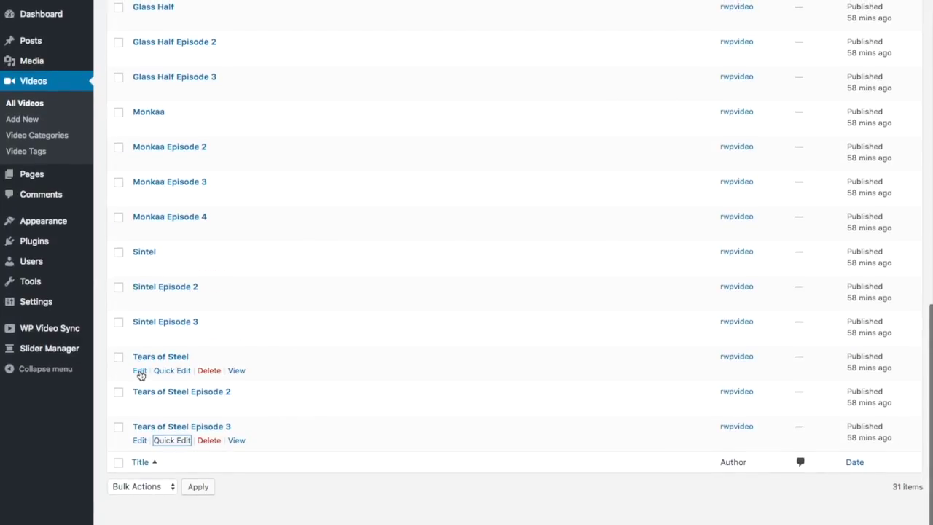
{"action": "left_click", "coordinate": [139, 371]}
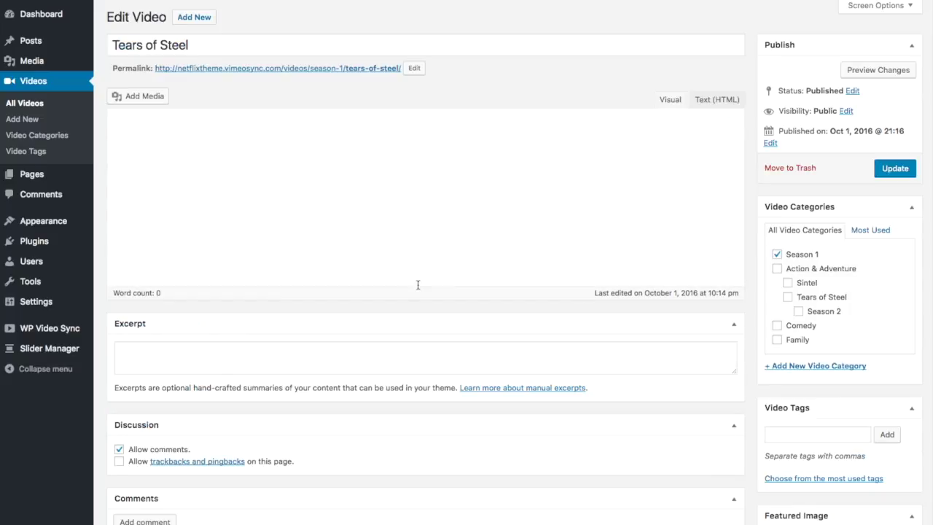
Start a file upload for the Tears of Steel featured image and browse to the cropped folder inside netflix-theme-demos/Tears-Of-Steel.
{"action": "scroll", "coordinate": [700, 291], "scroll_direction": "down", "scroll_amount": 5}
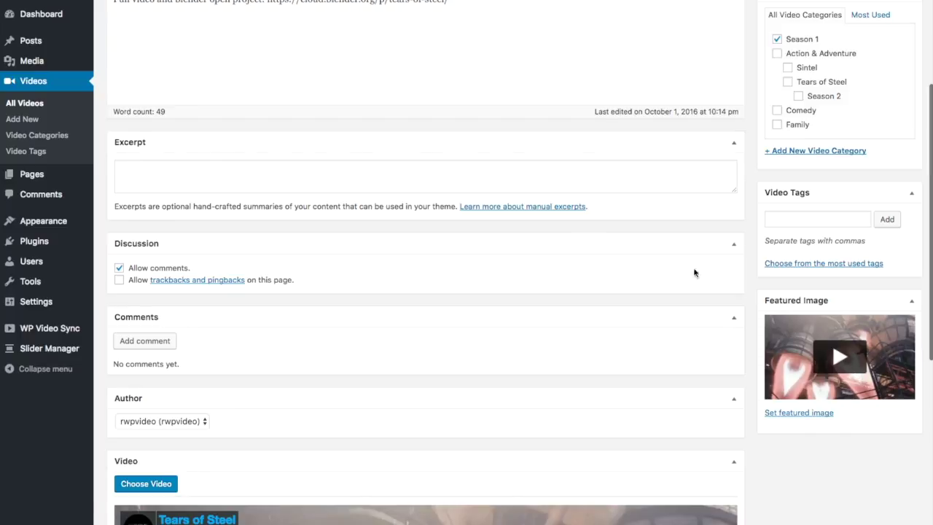
{"action": "mouse_move", "coordinate": [62, 337]}
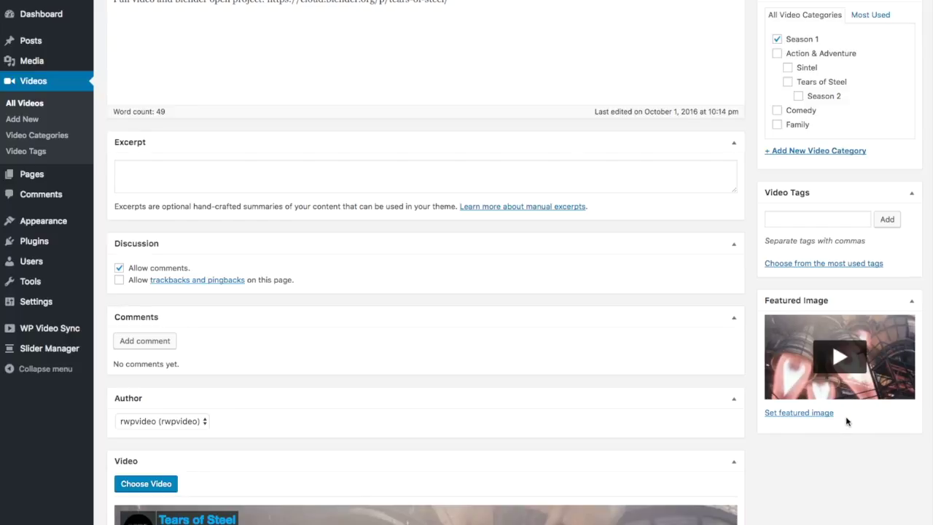
{"action": "left_click", "coordinate": [799, 413]}
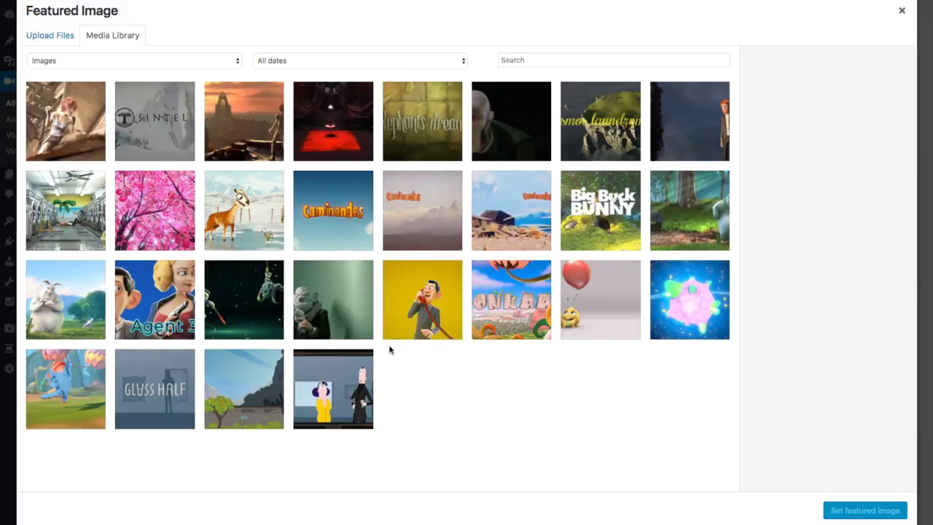
{"action": "left_click", "coordinate": [60, 43]}
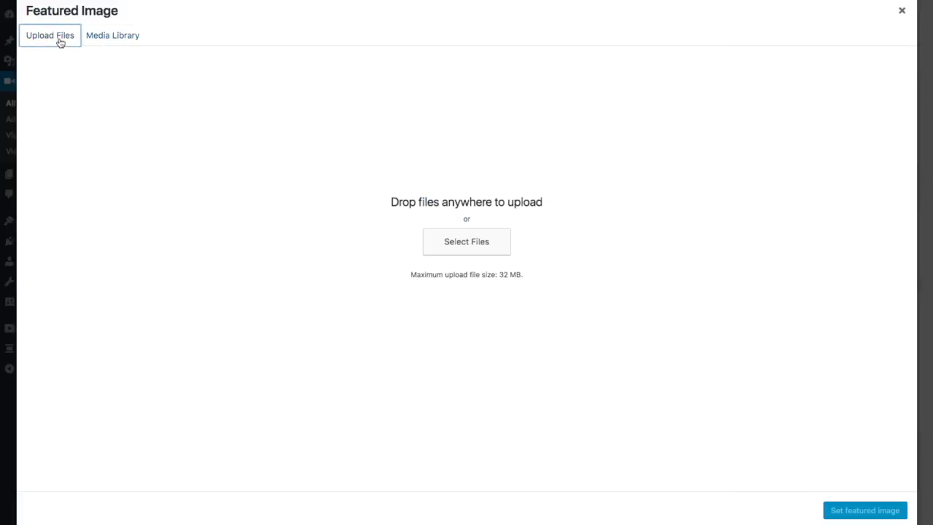
{"action": "left_click", "coordinate": [456, 246]}
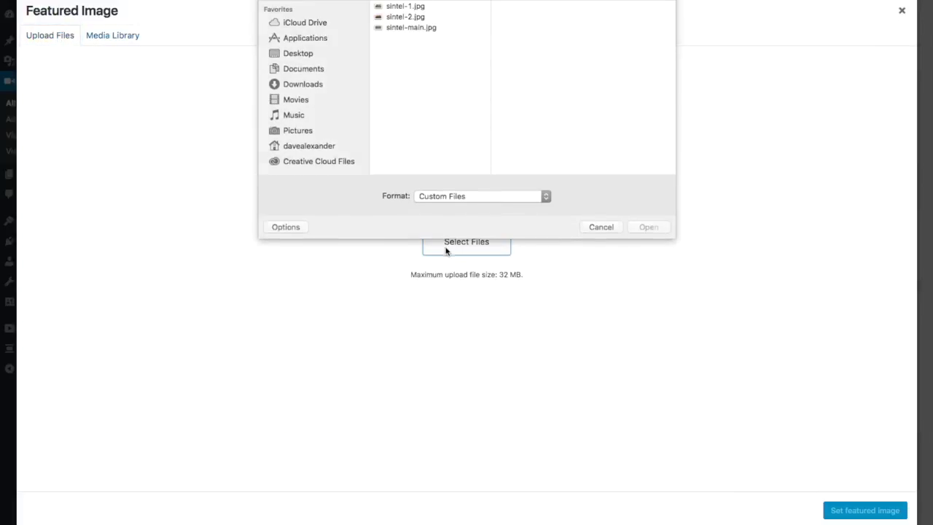
{"action": "left_click", "coordinate": [461, 3]}
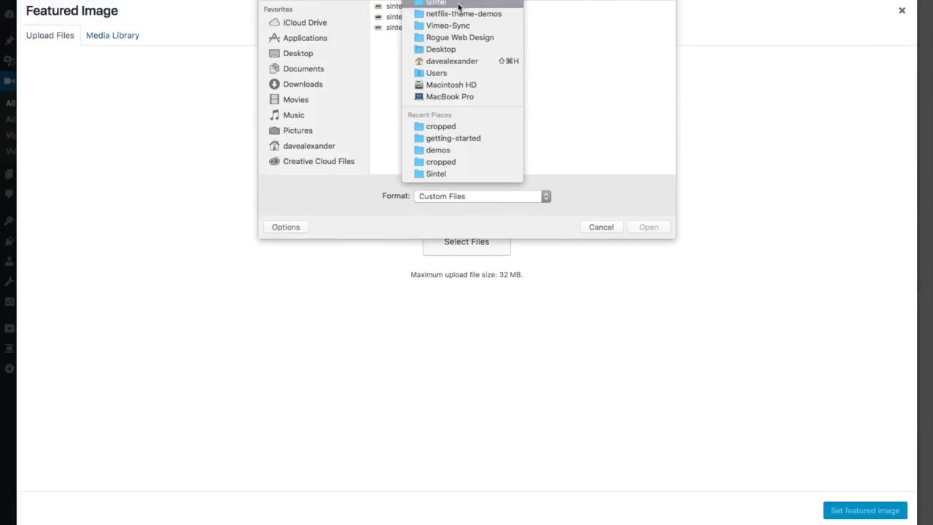
{"action": "left_click", "coordinate": [459, 8]}
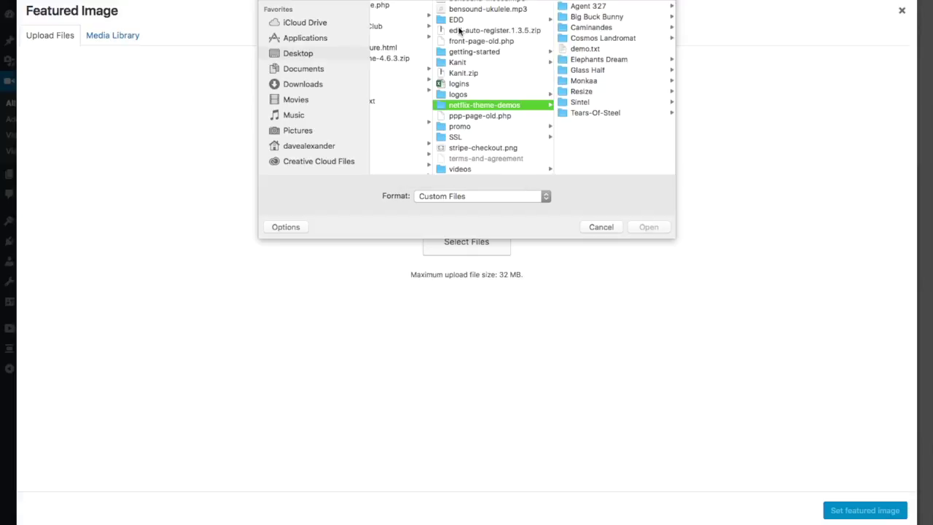
{"action": "left_click", "coordinate": [596, 112]}
{"action": "left_click", "coordinate": [584, 8]}
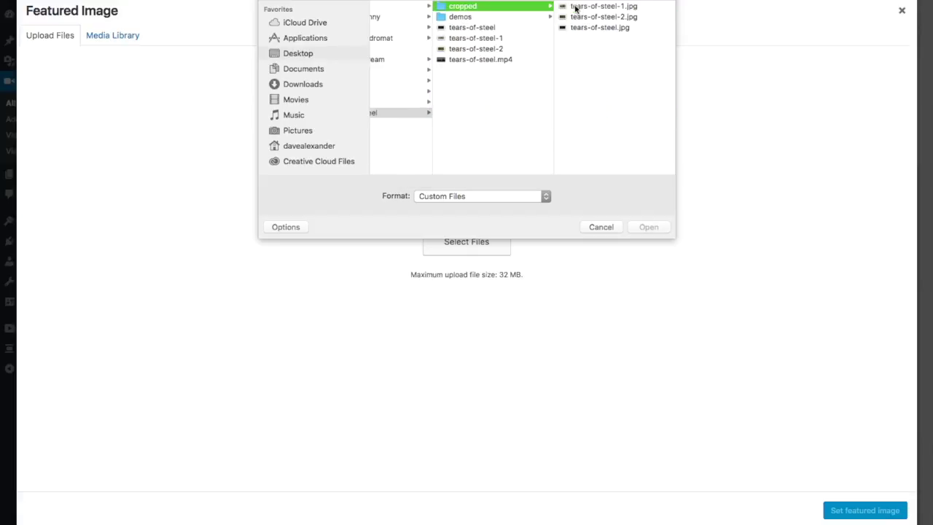
Upload tears-of-steel-1.jpg, tears-of-steel-2.jpg and tears-of-steel.jpg together to the media library.
{"action": "left_click", "coordinate": [580, 8]}
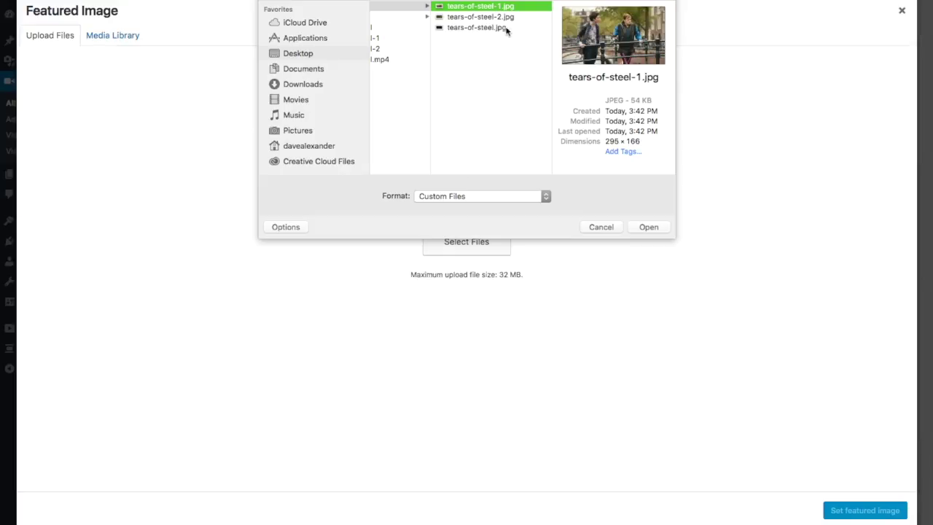
{"action": "left_click", "coordinate": [474, 17], "text": "shift"}
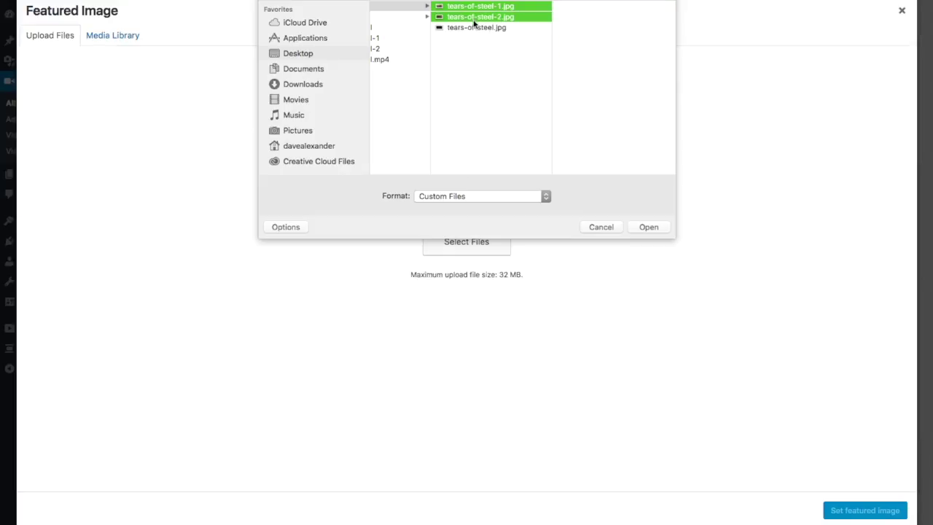
{"action": "left_click", "coordinate": [475, 27], "text": "shift"}
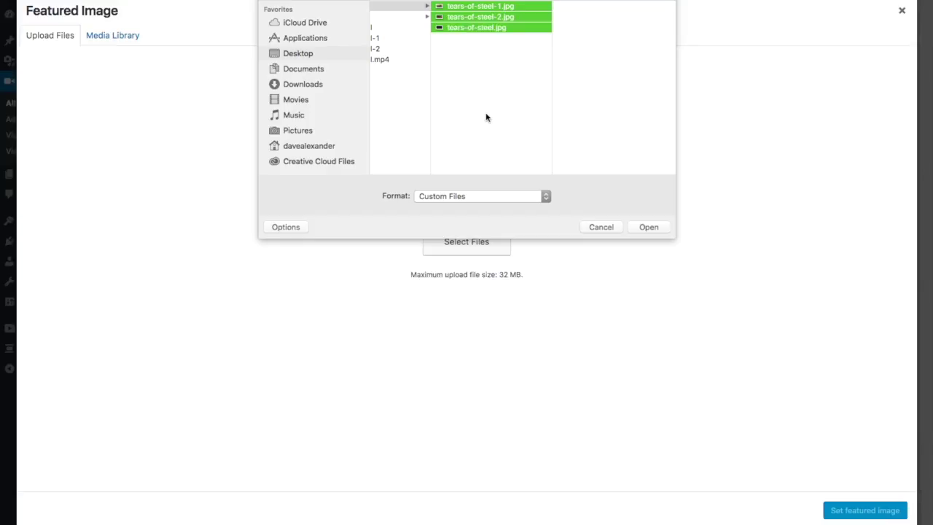
{"action": "left_click", "coordinate": [644, 227]}
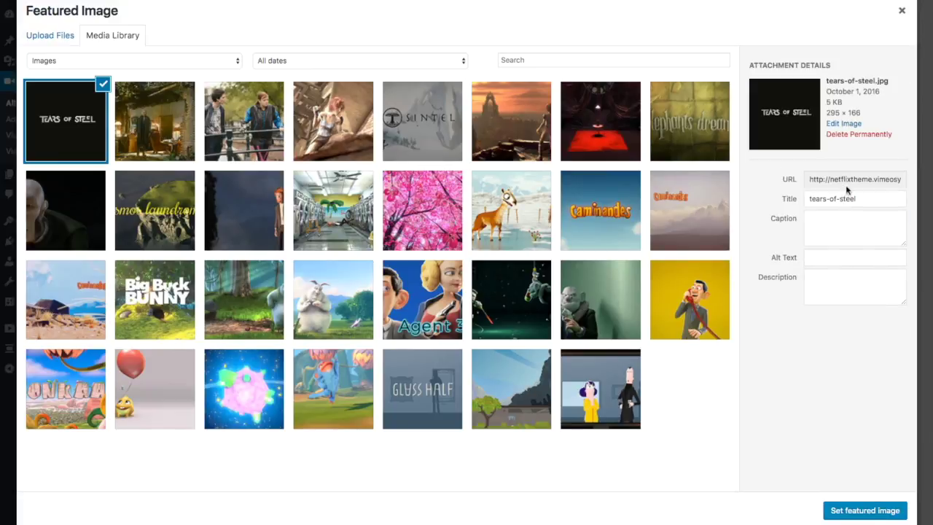
Set tears-of-steel.jpg as the video's featured image and update the video.
{"action": "mouse_move", "coordinate": [840, 113]}
{"action": "left_mouse_down"}
{"action": "mouse_move", "coordinate": [829, 113]}
{"action": "mouse_move", "coordinate": [825, 80]}
{"action": "mouse_move", "coordinate": [829, 113]}
{"action": "left_mouse_up"}
{"action": "left_click", "coordinate": [838, 511]}
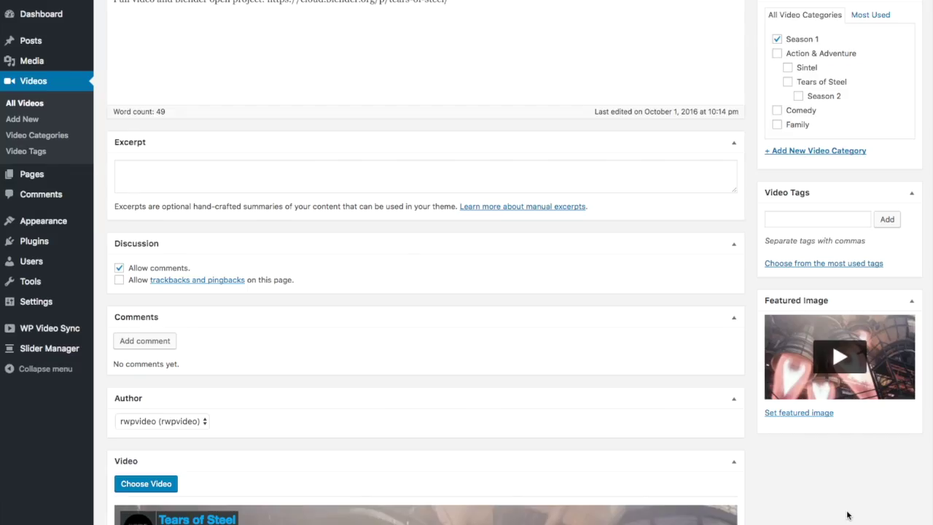
{"action": "scroll", "coordinate": [835, 456], "scroll_direction": "up", "scroll_amount": 3}
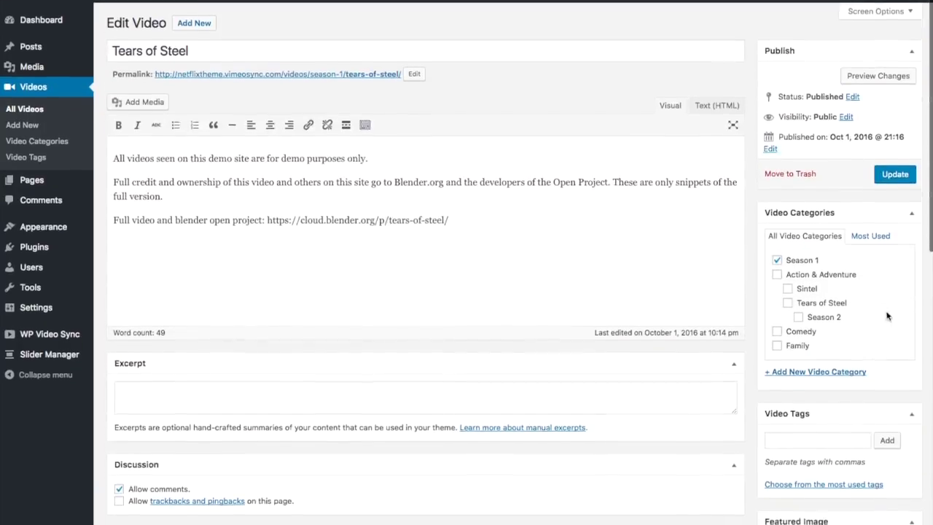
{"action": "left_click", "coordinate": [890, 169]}
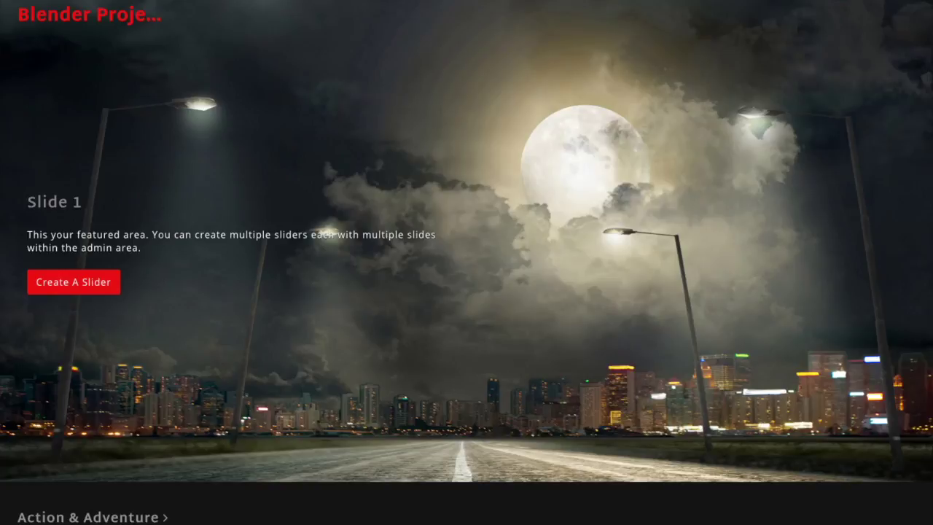
Check the Tears of Steel thumbnail in the home page's Action & Adventure row, then return to the admin's list of videos.
{"action": "scroll", "coordinate": [352, 178], "scroll_direction": "down", "scroll_amount": 1}
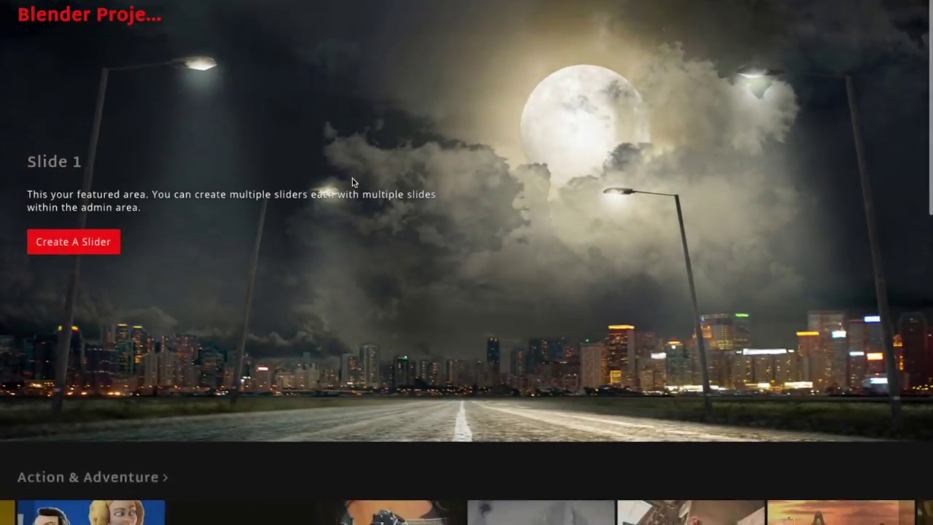
{"action": "scroll", "coordinate": [352, 179], "scroll_direction": "down", "scroll_amount": 4}
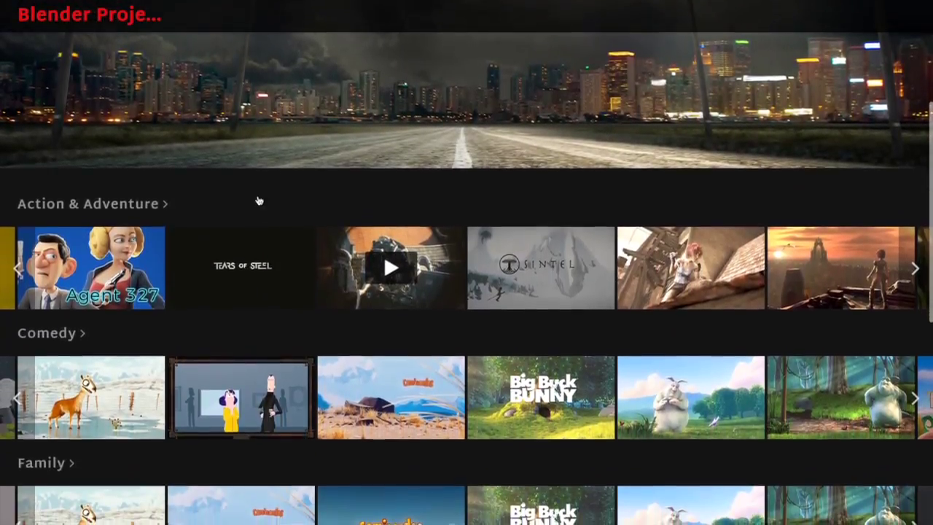
{"action": "mouse_move", "coordinate": [260, 273]}
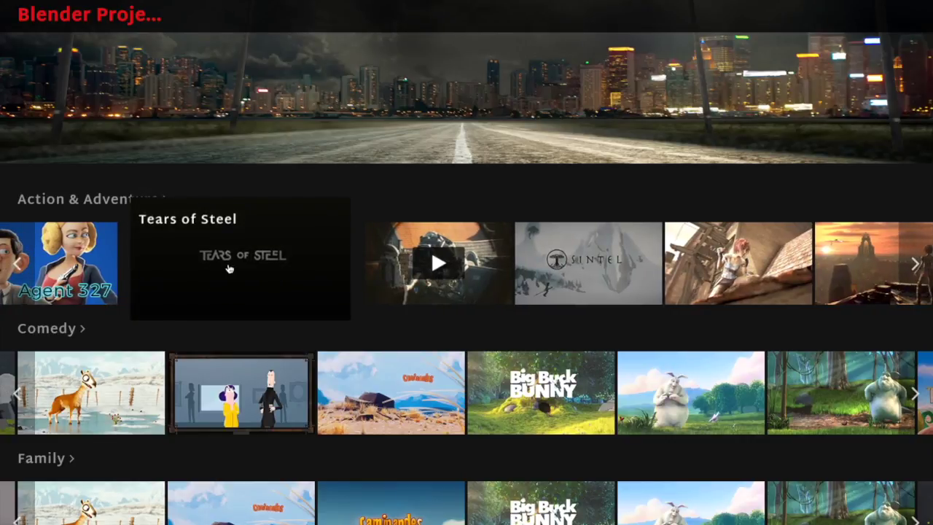
{"action": "mouse_move", "coordinate": [382, 269]}
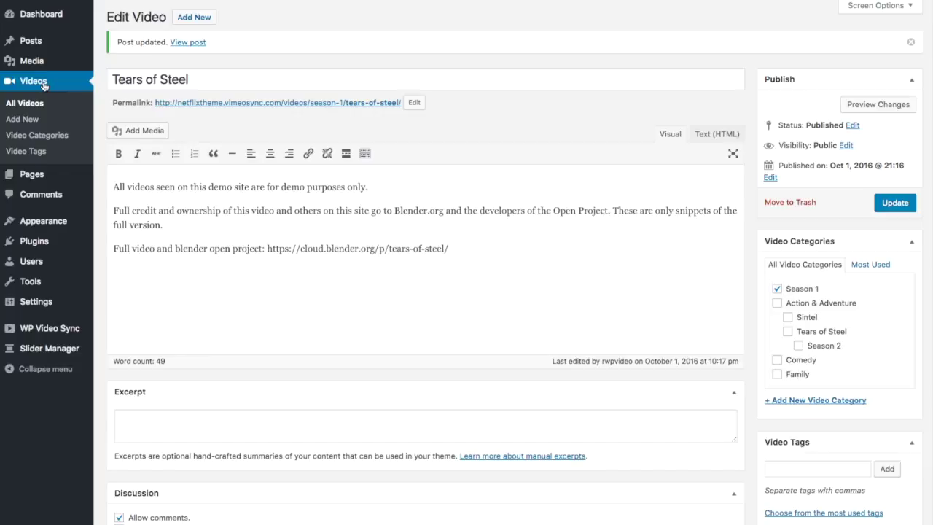
{"action": "left_click", "coordinate": [44, 85]}
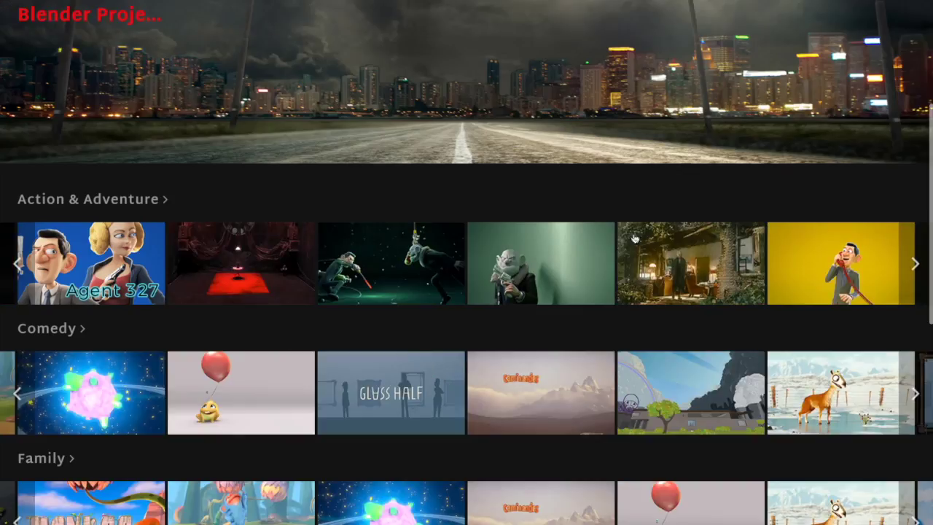
Look over the thumbnails in the home page's category rows and open the Monkaa video from the Family row.
{"action": "mouse_move", "coordinate": [679, 272]}
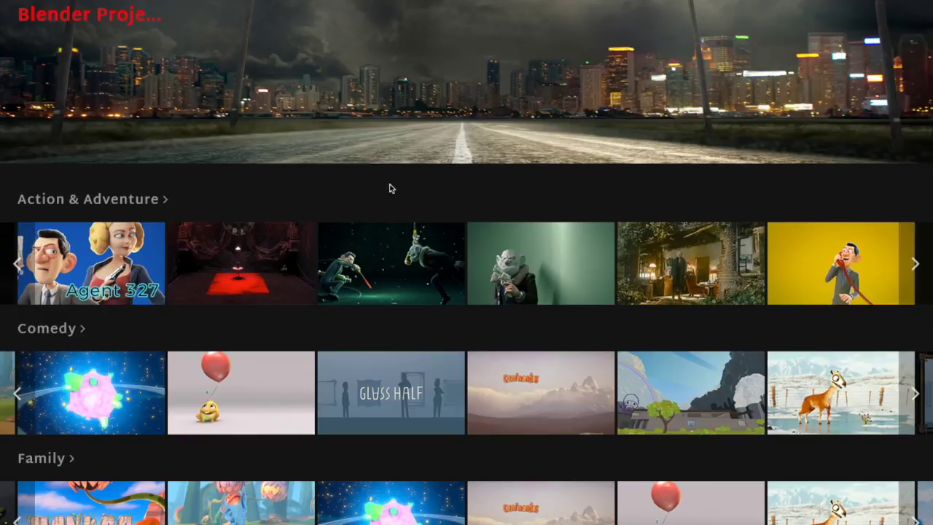
{"action": "mouse_move", "coordinate": [397, 260]}
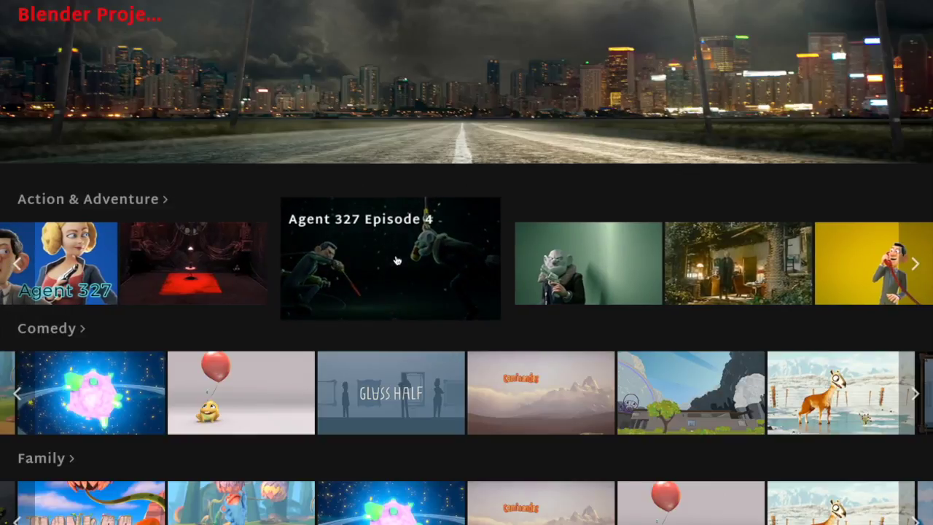
{"action": "scroll", "coordinate": [397, 261], "scroll_direction": "down", "scroll_amount": 3}
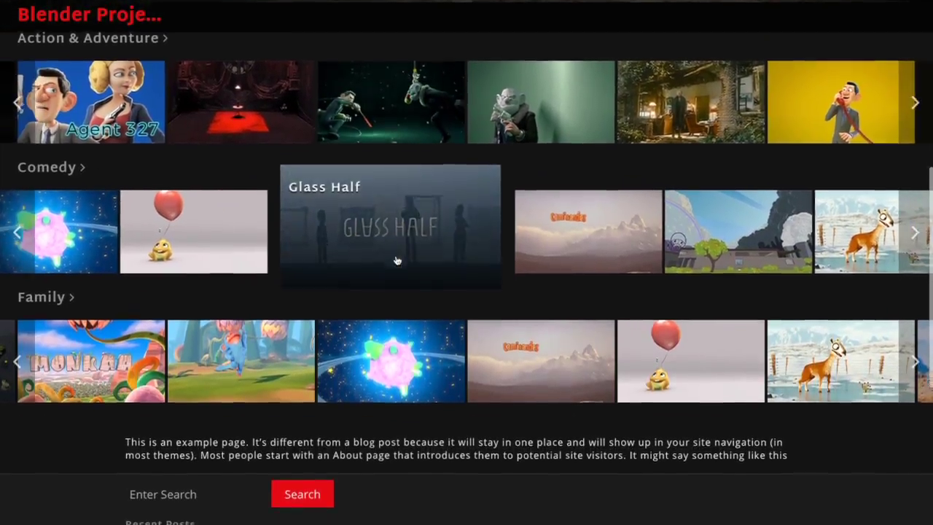
{"action": "mouse_move", "coordinate": [283, 344]}
{"action": "mouse_move", "coordinate": [101, 356]}
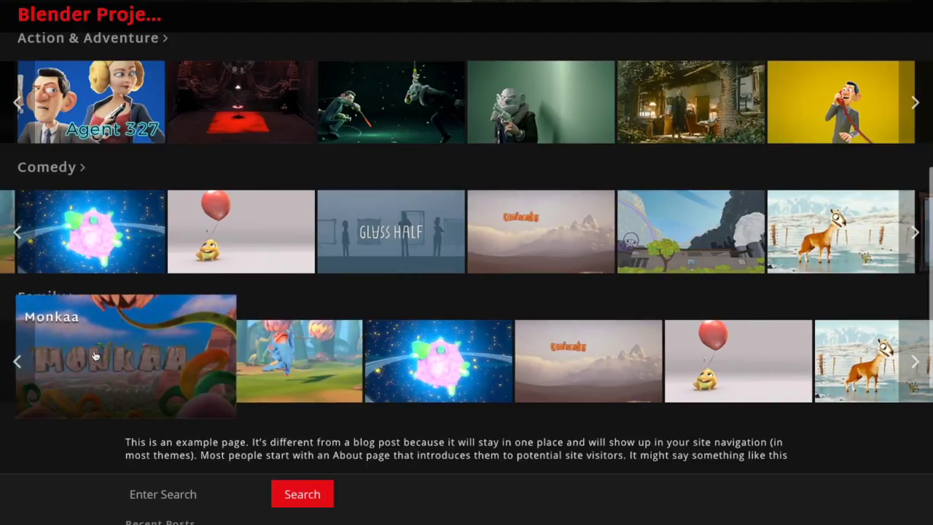
{"action": "left_click", "coordinate": [102, 356]}
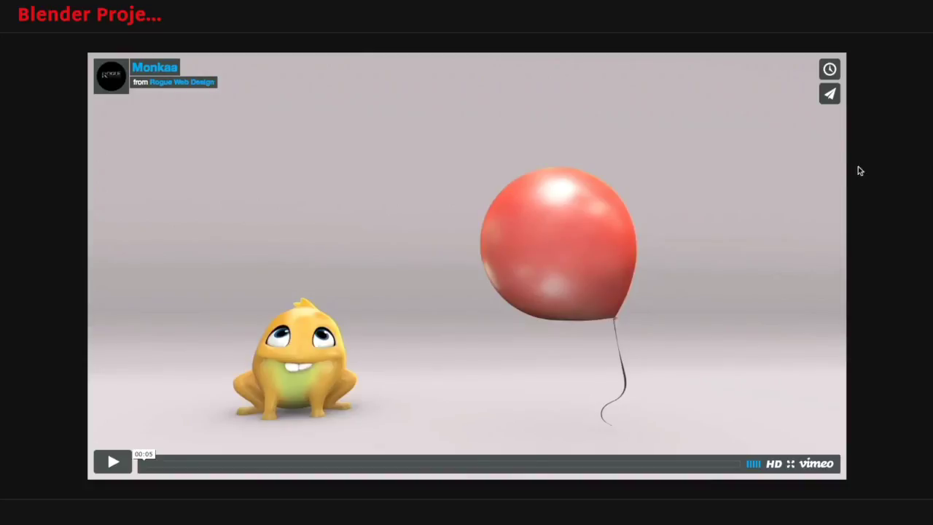
Look through the Monkaa video page from the player down to the comment form and back.
{"action": "scroll", "coordinate": [858, 171], "scroll_direction": "down", "scroll_amount": 4}
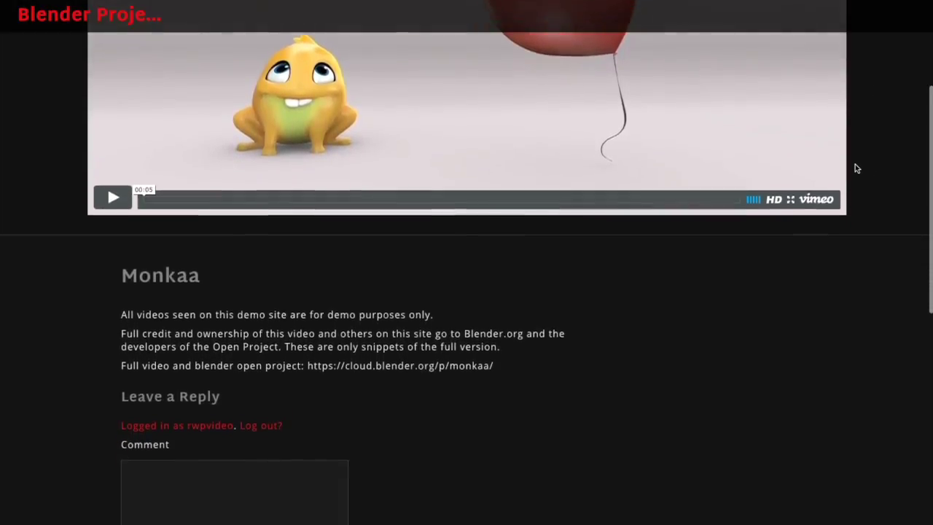
{"action": "scroll", "coordinate": [856, 168], "scroll_direction": "down", "scroll_amount": 2}
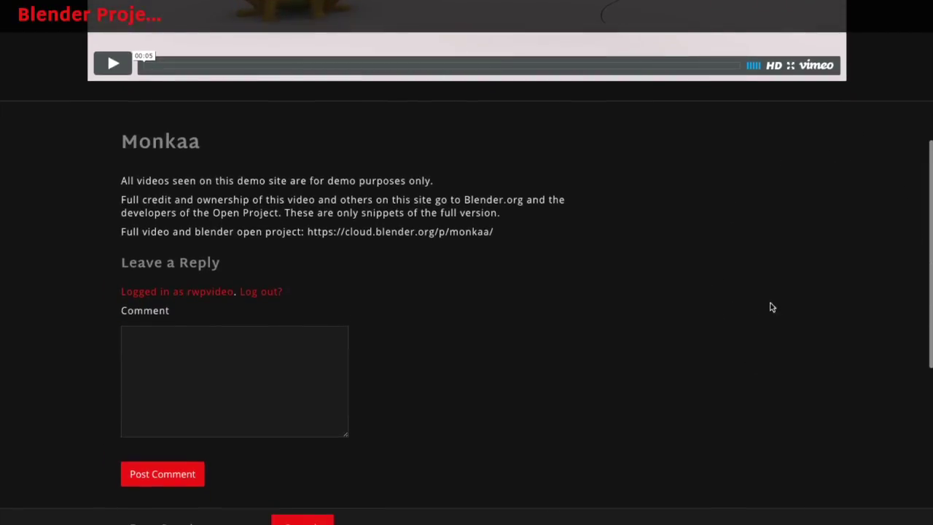
{"action": "scroll", "coordinate": [700, 281], "scroll_direction": "down", "scroll_amount": 4}
{"action": "scroll", "coordinate": [703, 275], "scroll_direction": "up", "scroll_amount": 3}
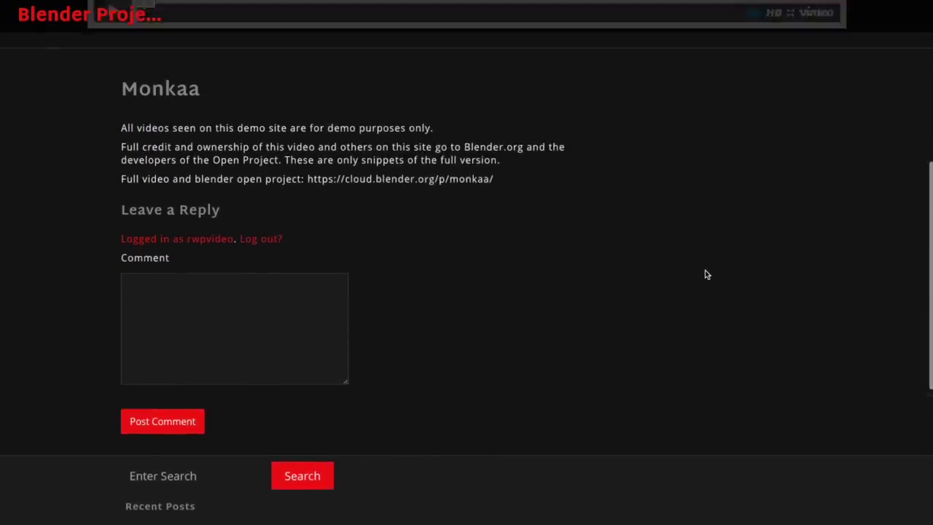
{"action": "scroll", "coordinate": [705, 275], "scroll_direction": "up", "scroll_amount": 6}
Play the Monkaa video briefly and pause it.
{"action": "left_click", "coordinate": [113, 392]}
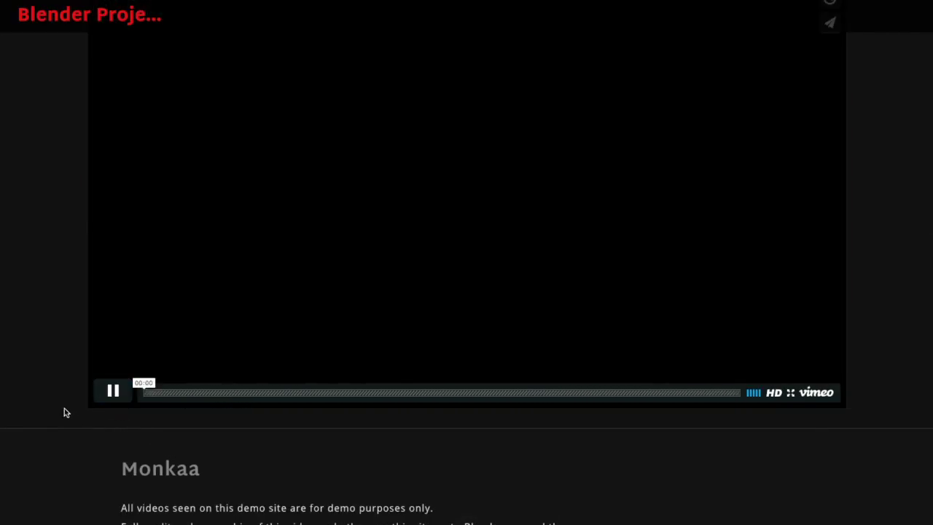
{"action": "scroll", "coordinate": [64, 410], "scroll_direction": "up", "scroll_amount": 1}
{"action": "scroll", "coordinate": [64, 410], "scroll_direction": "down", "scroll_amount": 1}
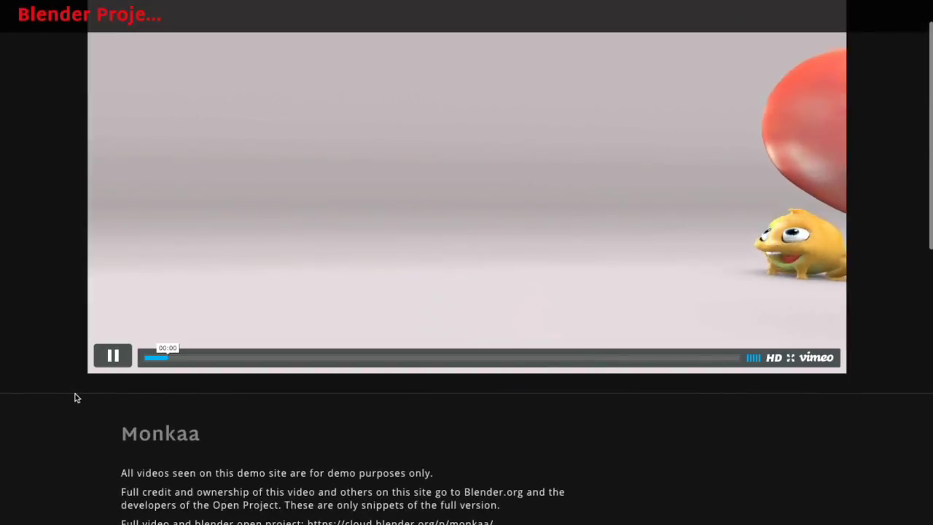
{"action": "left_click", "coordinate": [113, 355]}
Examine the title and description text below the Monkaa player and return to the player.
{"action": "scroll", "coordinate": [127, 379], "scroll_direction": "down", "scroll_amount": 1}
{"action": "left_click_drag", "start_coordinate": [214, 349], "coordinate": [116, 349]}
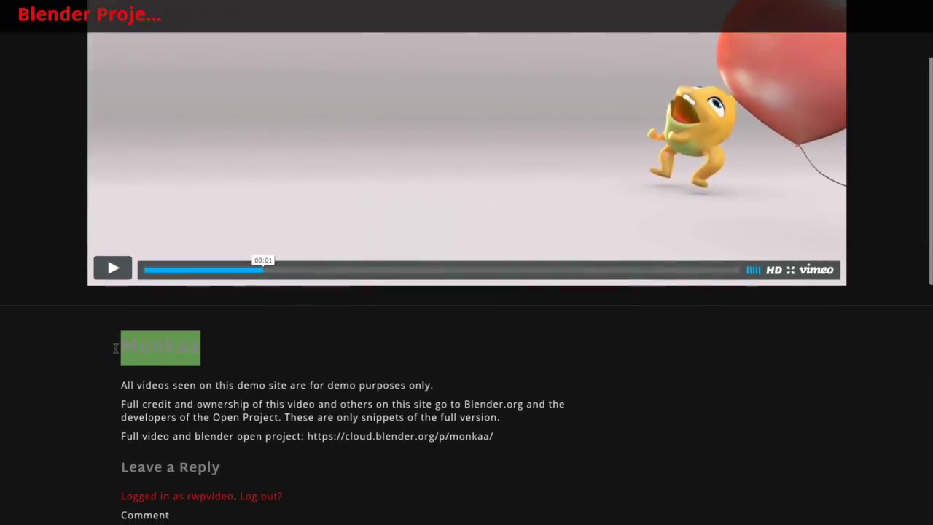
{"action": "left_click", "coordinate": [235, 348]}
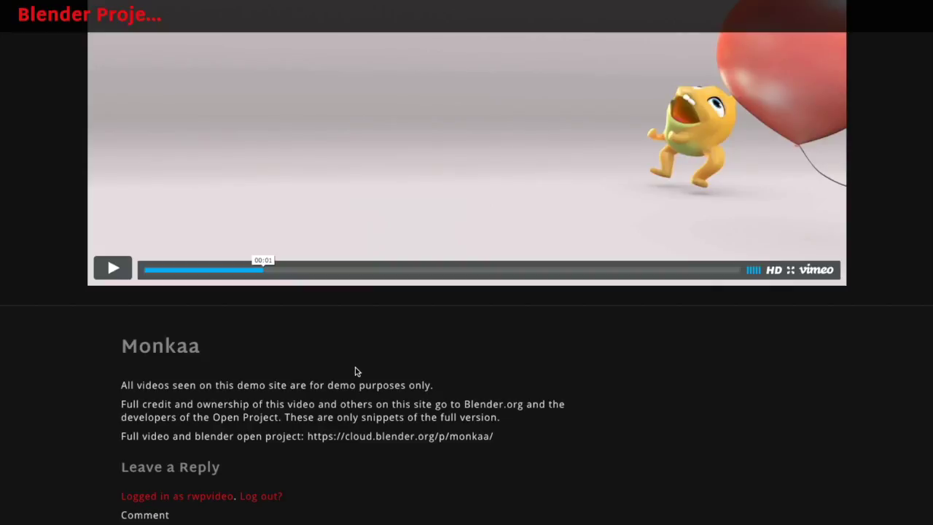
{"action": "scroll", "coordinate": [351, 376], "scroll_direction": "down", "scroll_amount": 1}
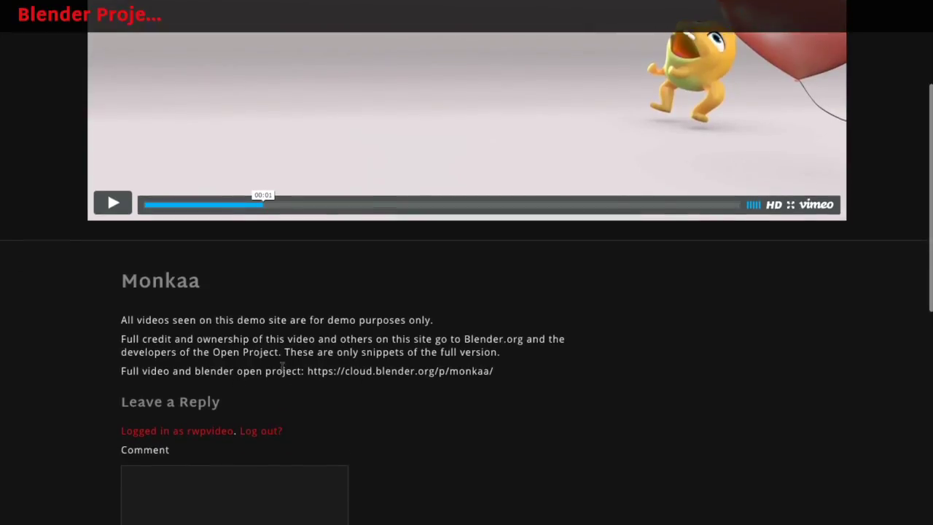
{"action": "scroll", "coordinate": [283, 369], "scroll_direction": "up", "scroll_amount": 1}
{"action": "scroll", "coordinate": [750, 426], "scroll_direction": "up", "scroll_amount": 1}
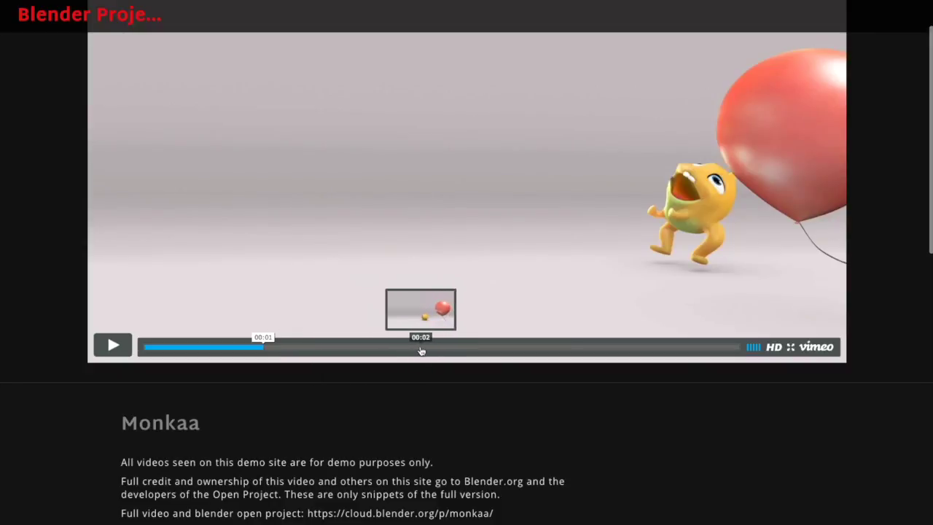
{"action": "scroll", "coordinate": [735, 343], "scroll_direction": "up", "scroll_amount": 2}
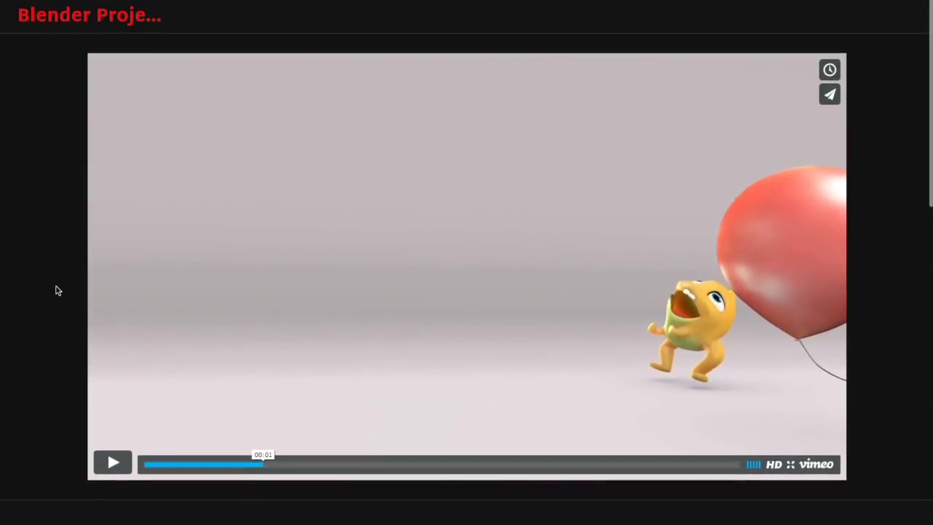
{"action": "scroll", "coordinate": [27, 481], "scroll_direction": "down", "scroll_amount": 1}
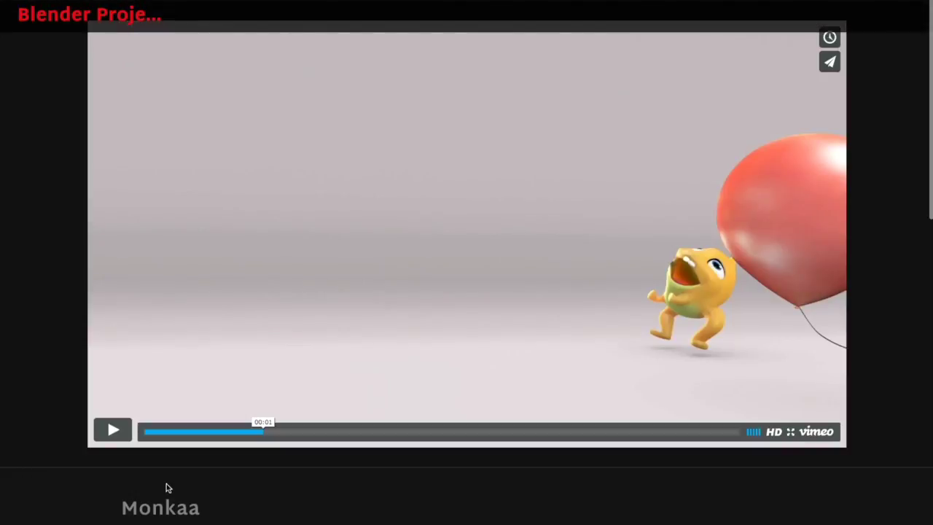